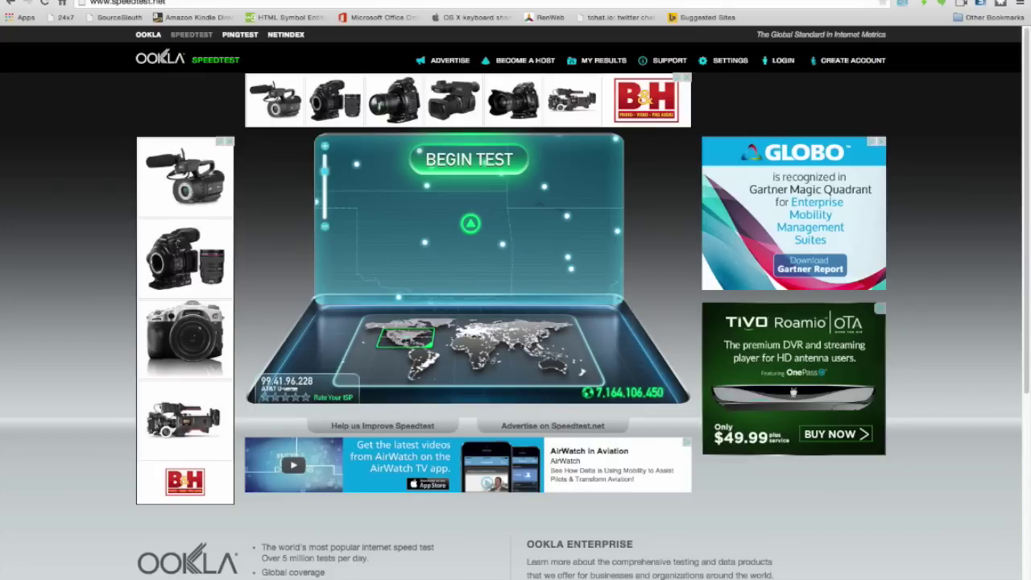
Run the Speedtest.net test, getting 94 ms ping, 17.28 Mbps download and 1.55 Mbps upload.
{"action": "left_click", "coordinate": [450, 159]}
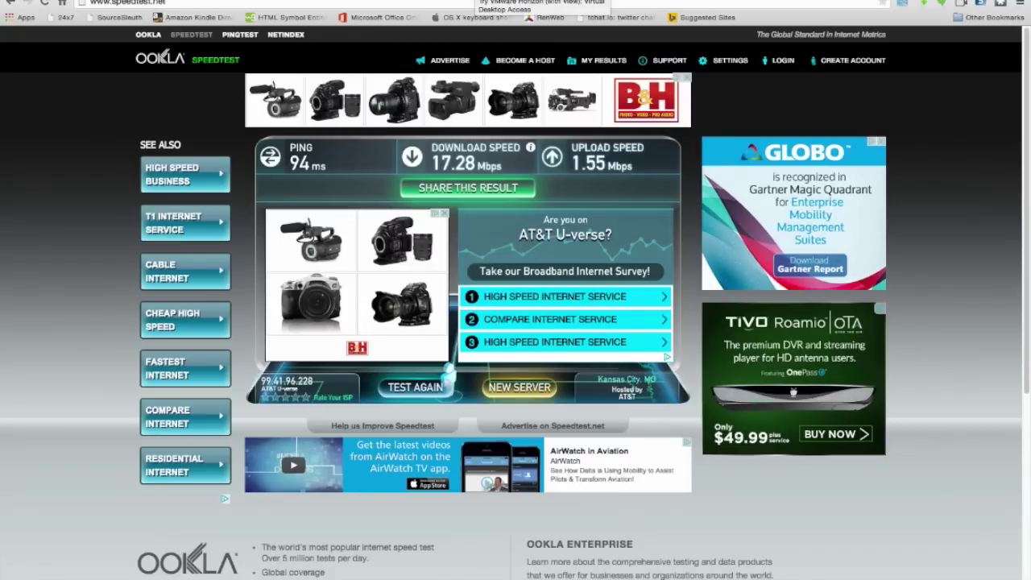
Switch to the Horizon Hosted Evaluation page, scroll to Hosted Labs and launch the Horizon 6 A-to-Z lab.
{"action": "left_click", "coordinate": [475, 0]}
{"action": "scroll", "coordinate": [394, 259], "scroll_direction": "down", "scroll_amount": 2}
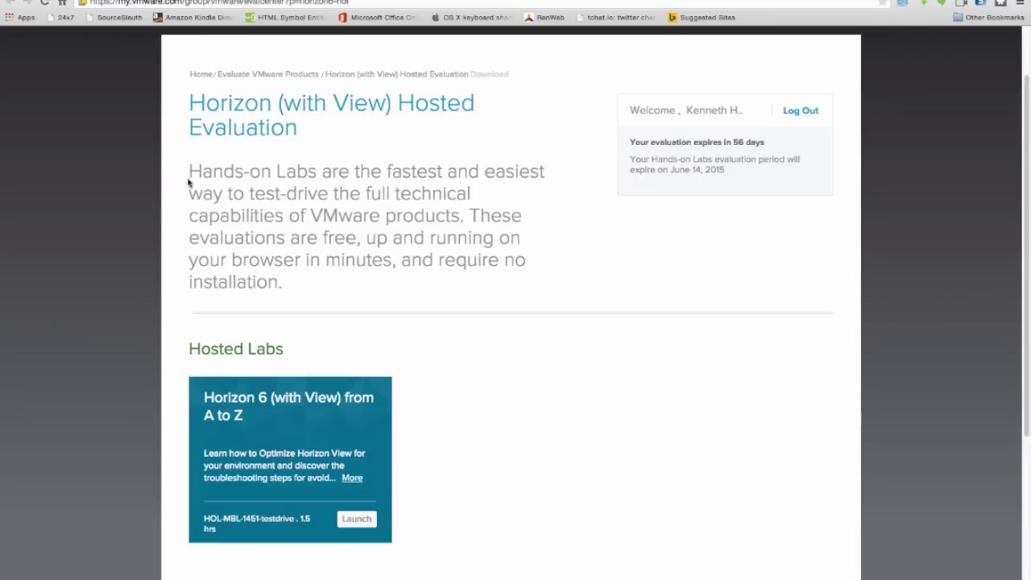
{"action": "left_click", "coordinate": [356, 520]}
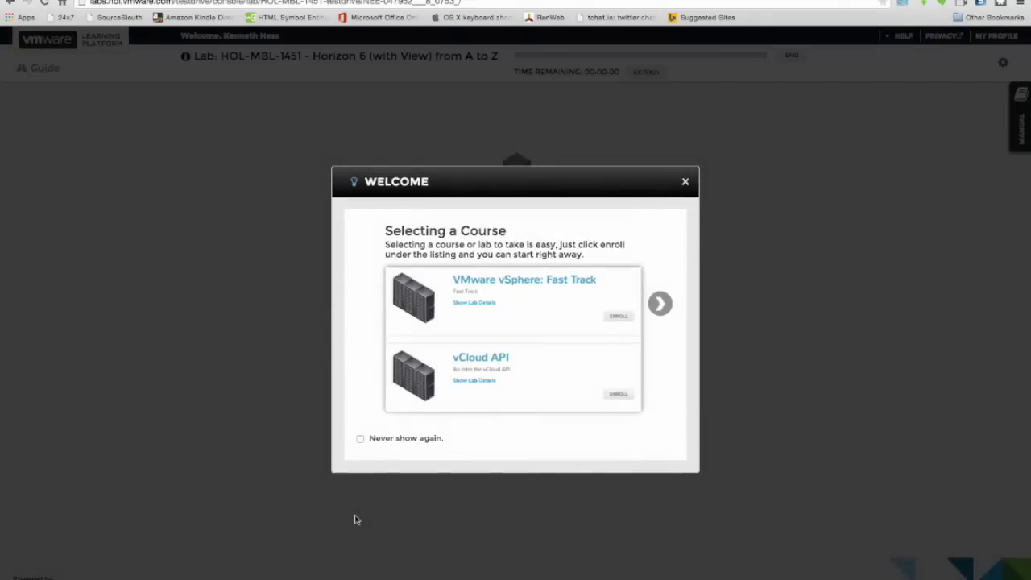
Close the Welcome dialog to reveal the HOL-MBL-1451 ControlCenter desktop.
{"action": "left_click", "coordinate": [686, 184]}
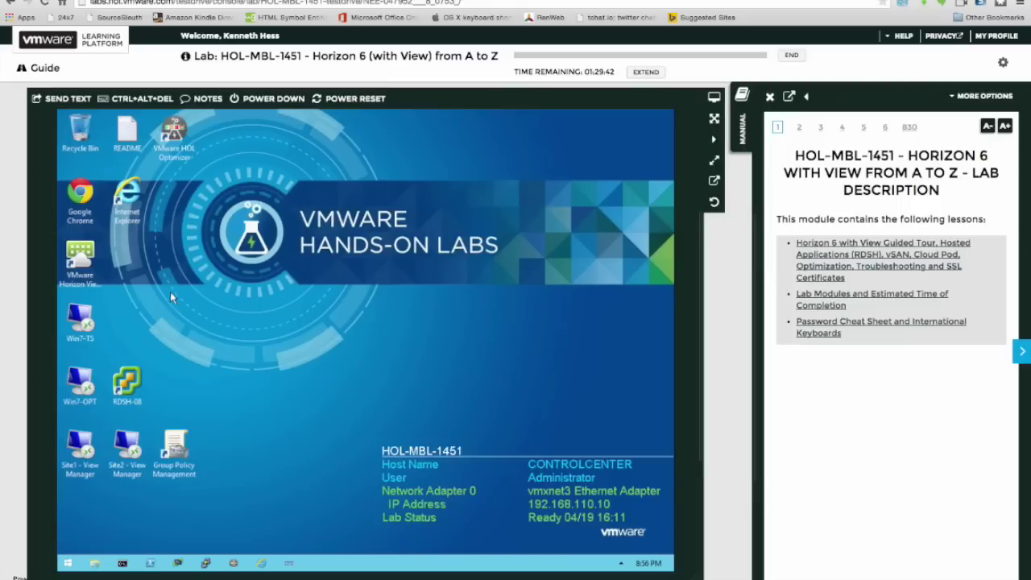
Start Horizon View Client, connect to HVCS-W12-01 and log in with the administrator password.
{"action": "double_click", "coordinate": [86, 262]}
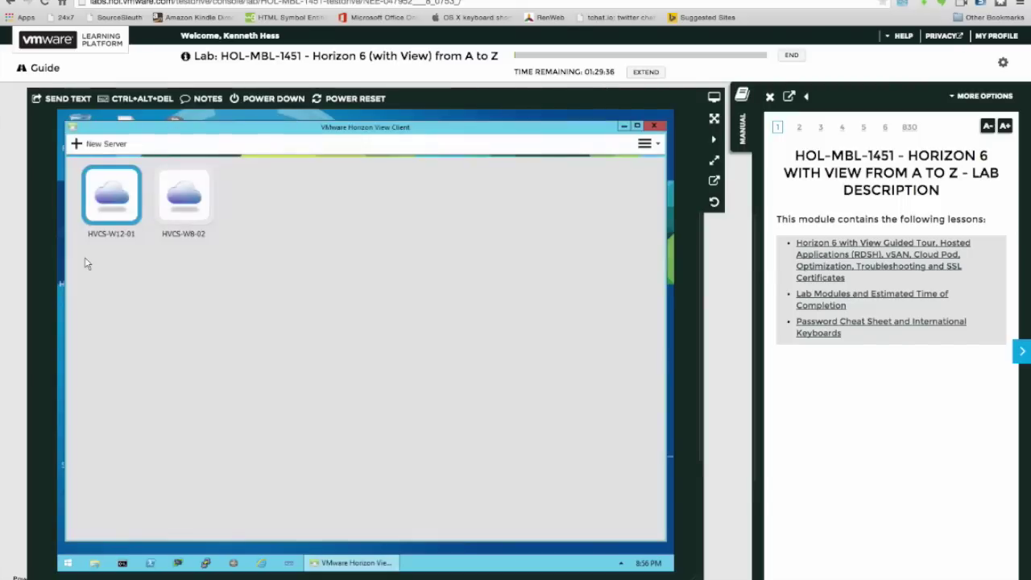
{"action": "double_click", "coordinate": [112, 200]}
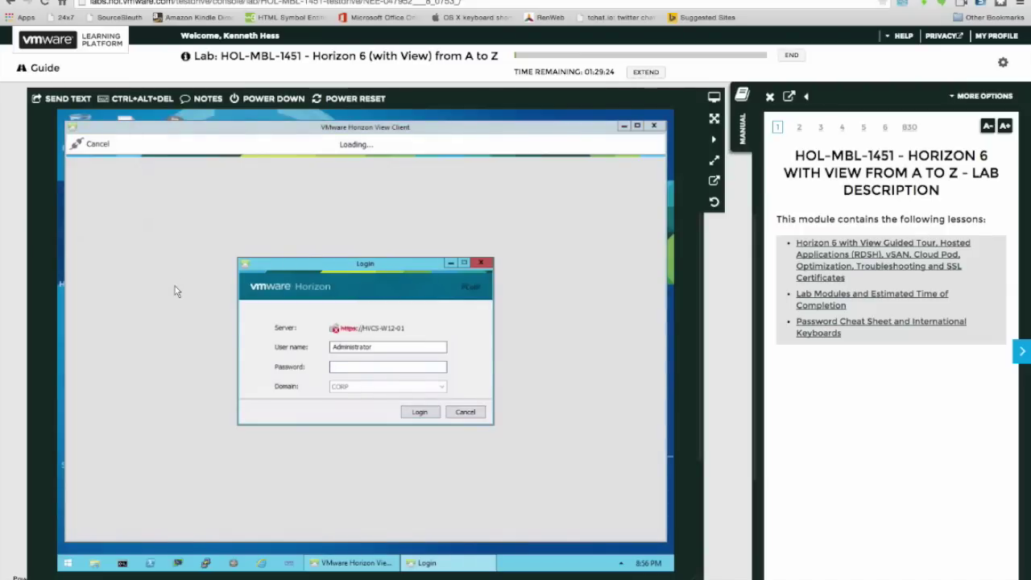
{"action": "type", "text": "Mwa"}
{"action": "key", "text": "BackSpace"}
{"action": "key", "text": "BackSpace"}
{"action": "key", "text": "BackSpace"}
{"action": "key", "text": "BackSpace"}
{"action": "type", "text": "VMware1"}
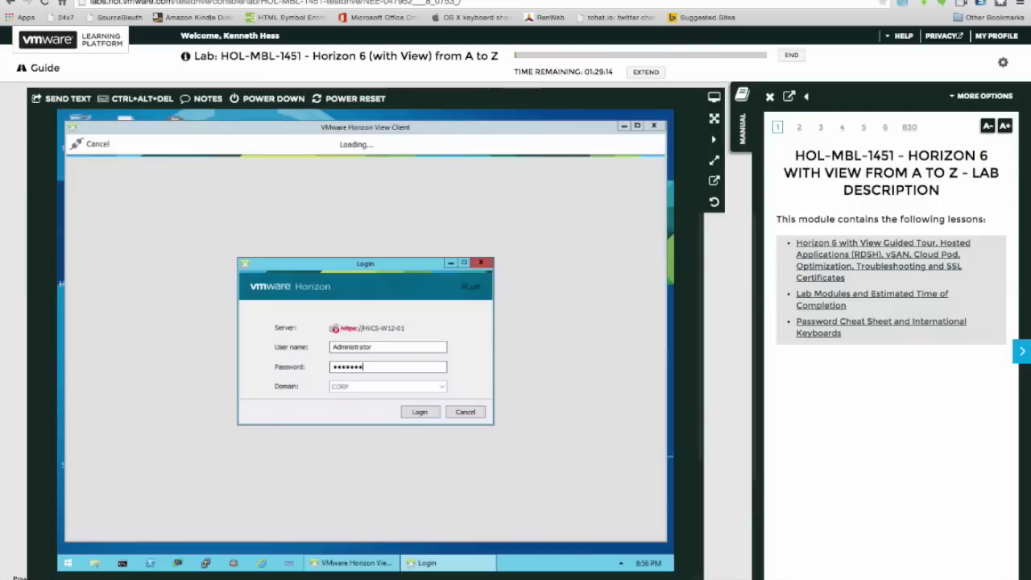
{"action": "type", "text": "!"}
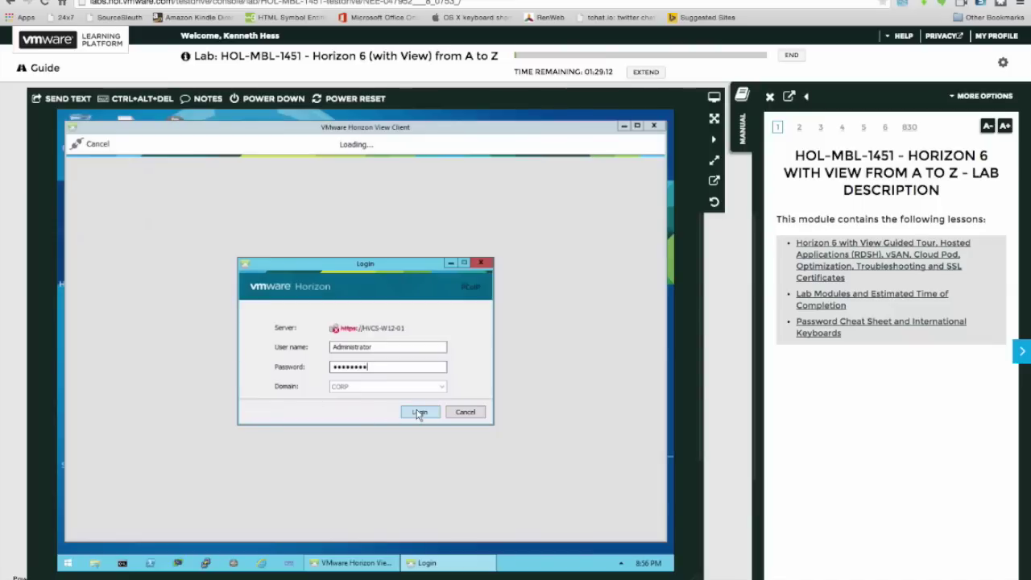
{"action": "left_click", "coordinate": [419, 413]}
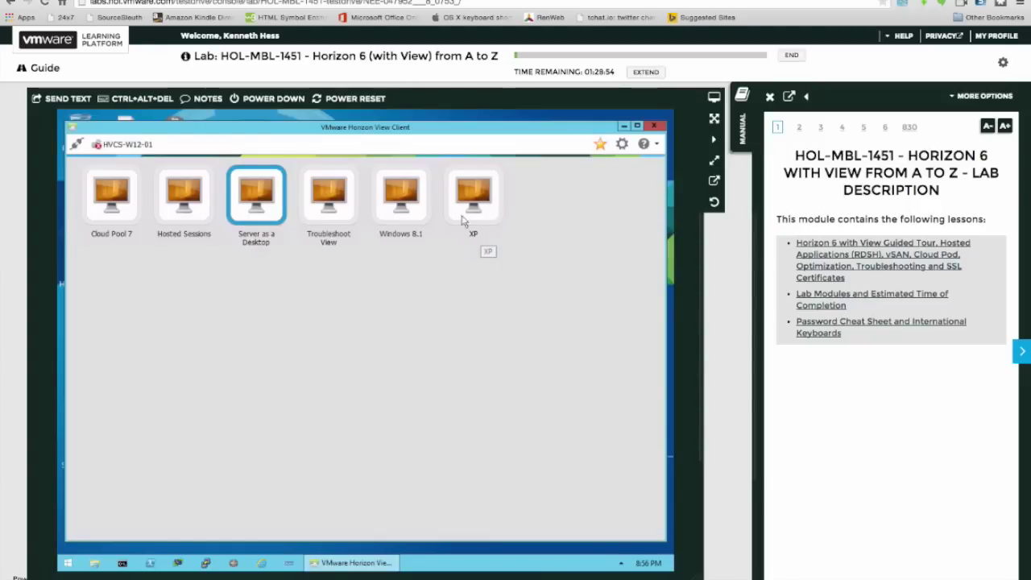
Launch a session on the Windows 8.1 desktop pool.
{"action": "left_click", "coordinate": [411, 209]}
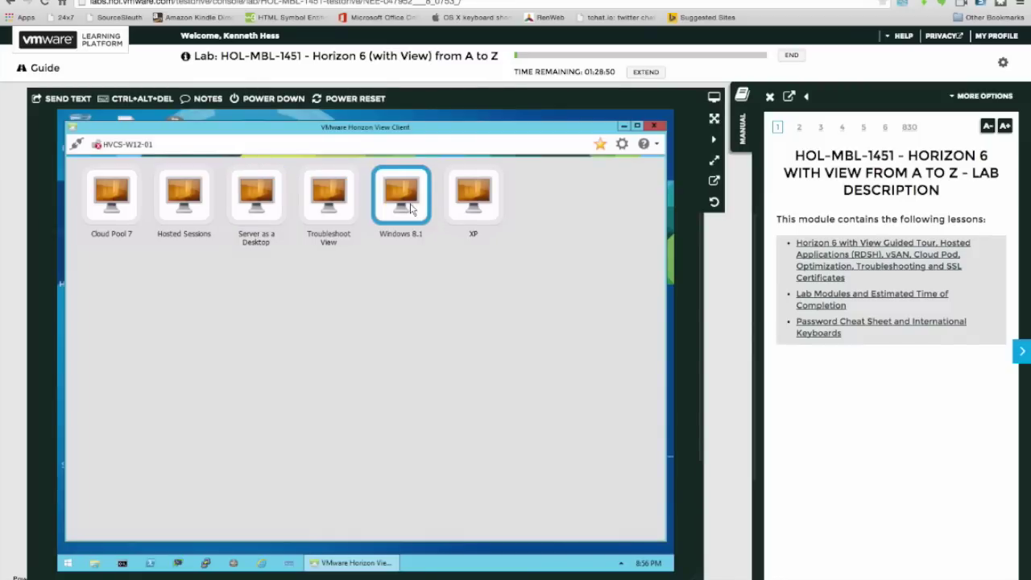
{"action": "double_click", "coordinate": [410, 208]}
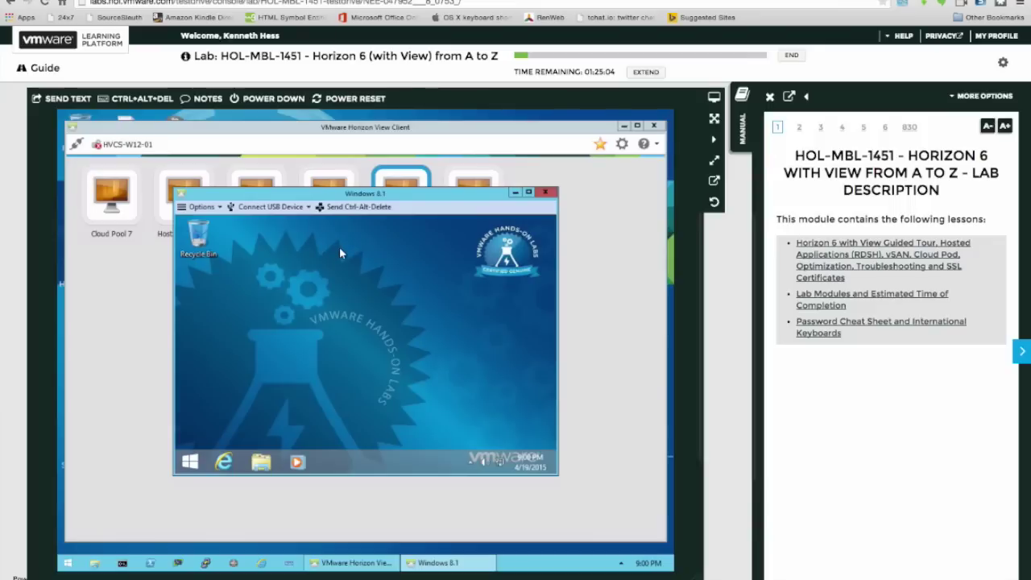
Maximize the Windows 8.1 desktop, peek at the hidden tray icons, and start Internet Explorer.
{"action": "left_click", "coordinate": [528, 193]}
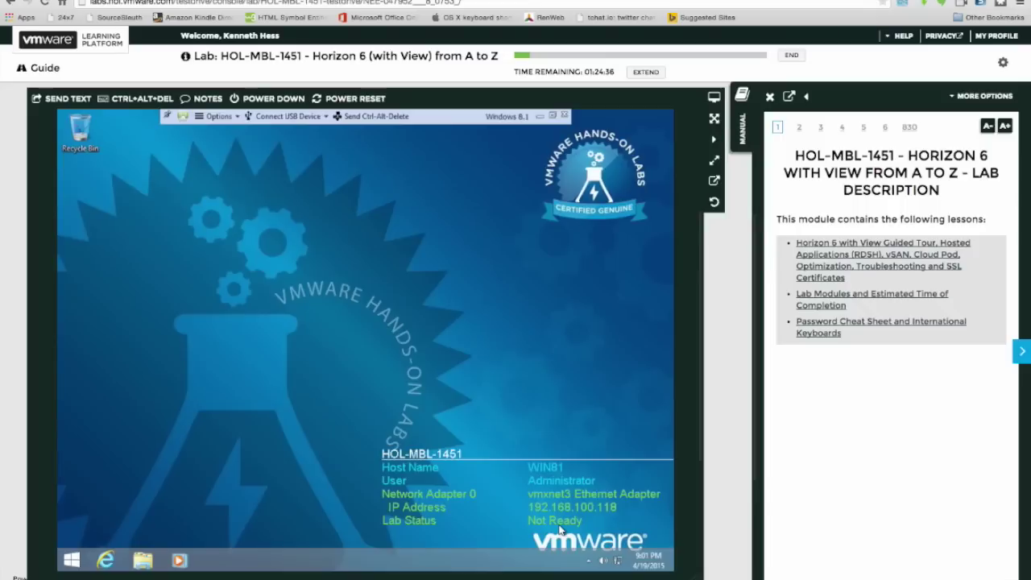
{"action": "left_click", "coordinate": [588, 561]}
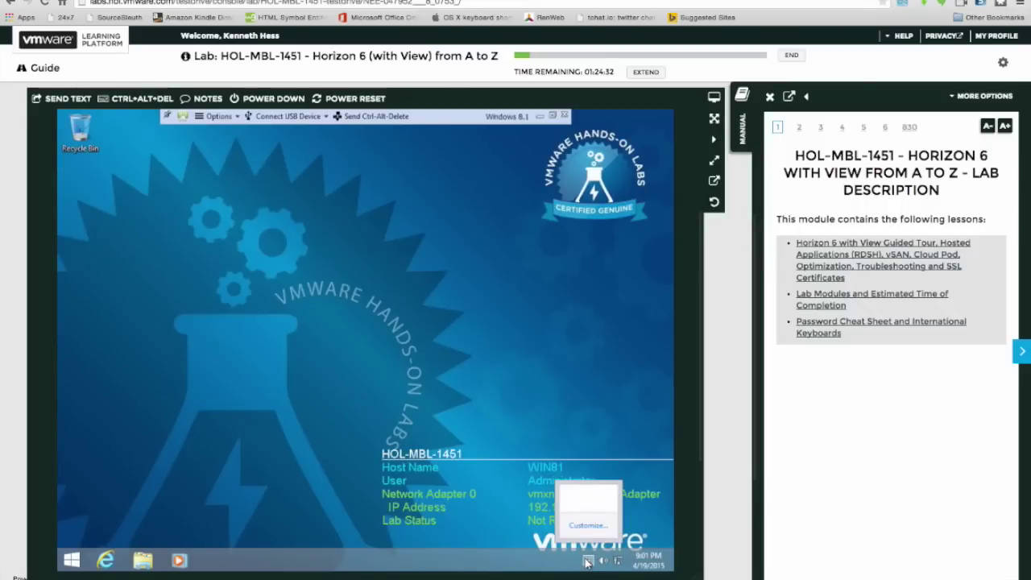
{"action": "left_click", "coordinate": [588, 561]}
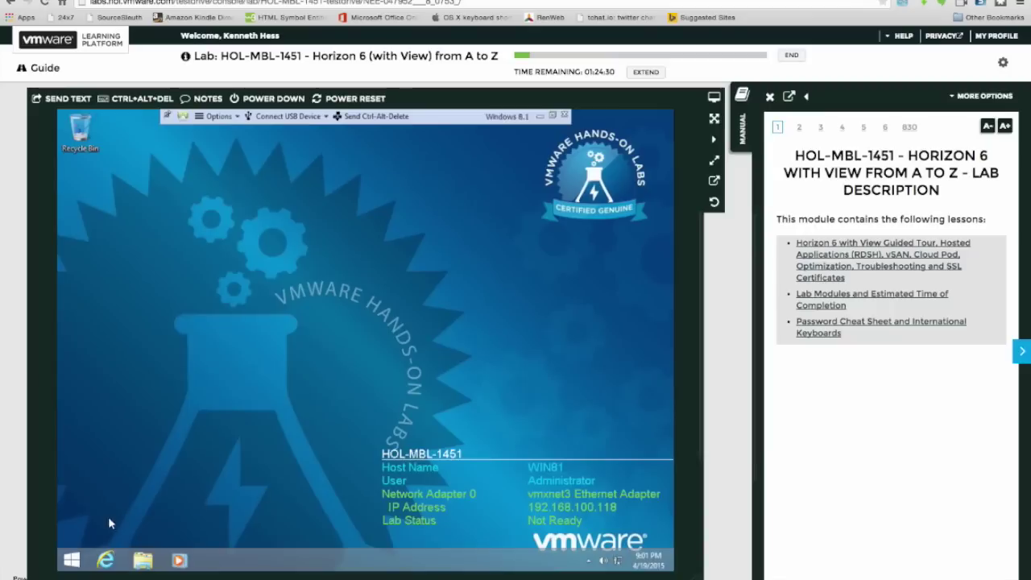
{"action": "left_click", "coordinate": [106, 561]}
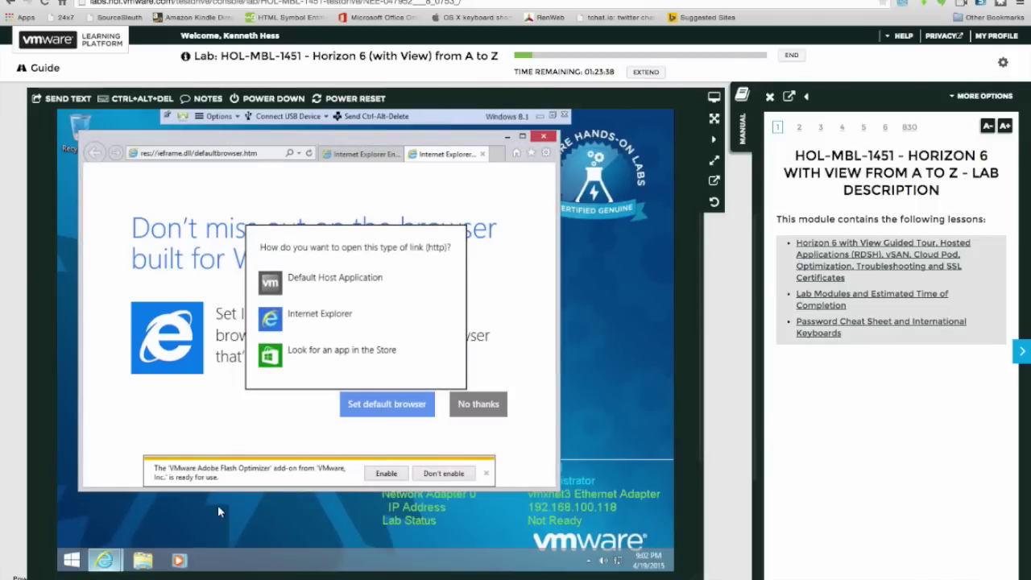
{"action": "left_click", "coordinate": [385, 476]}
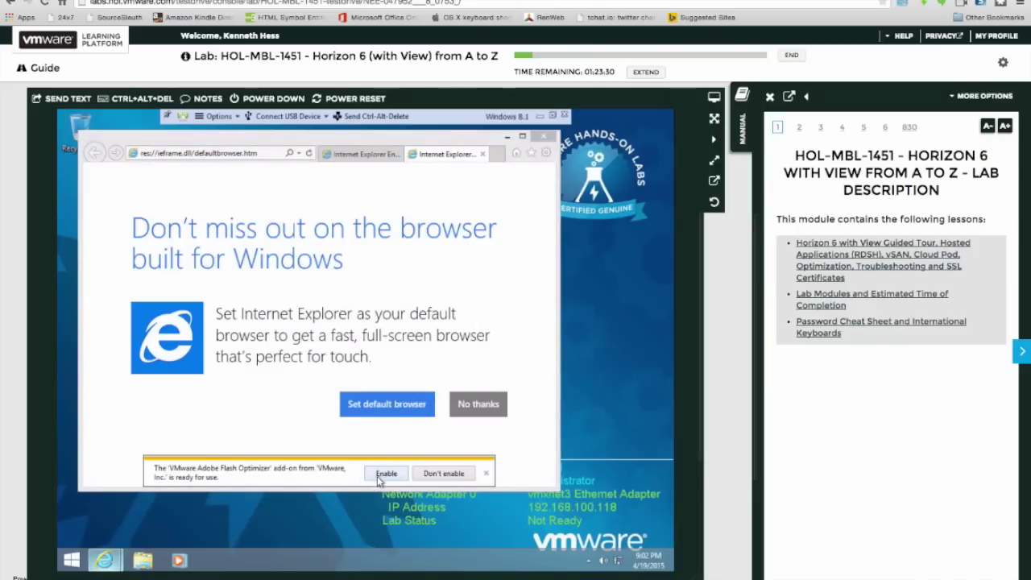
{"action": "left_click", "coordinate": [383, 475]}
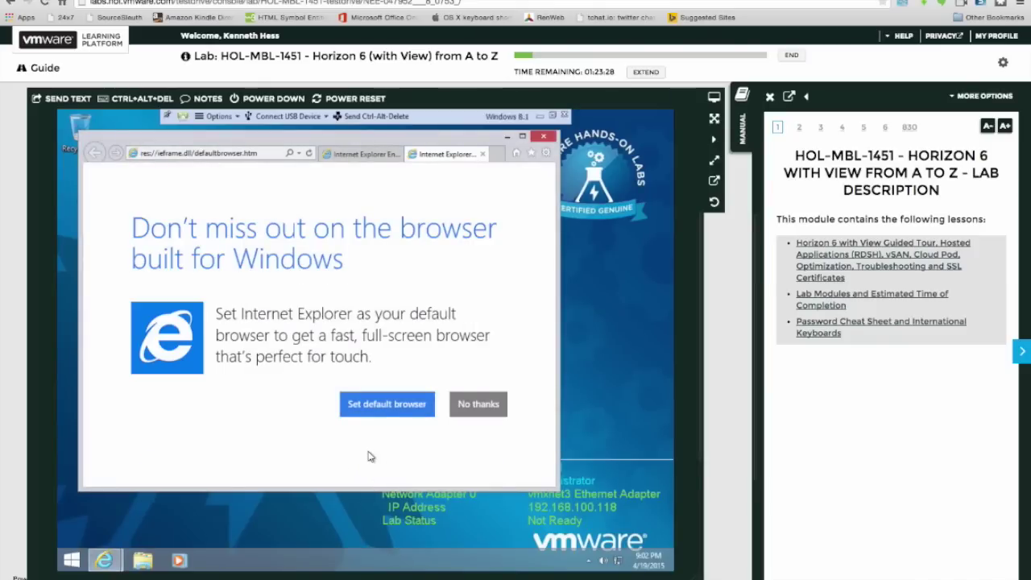
{"action": "left_click", "coordinate": [256, 158]}
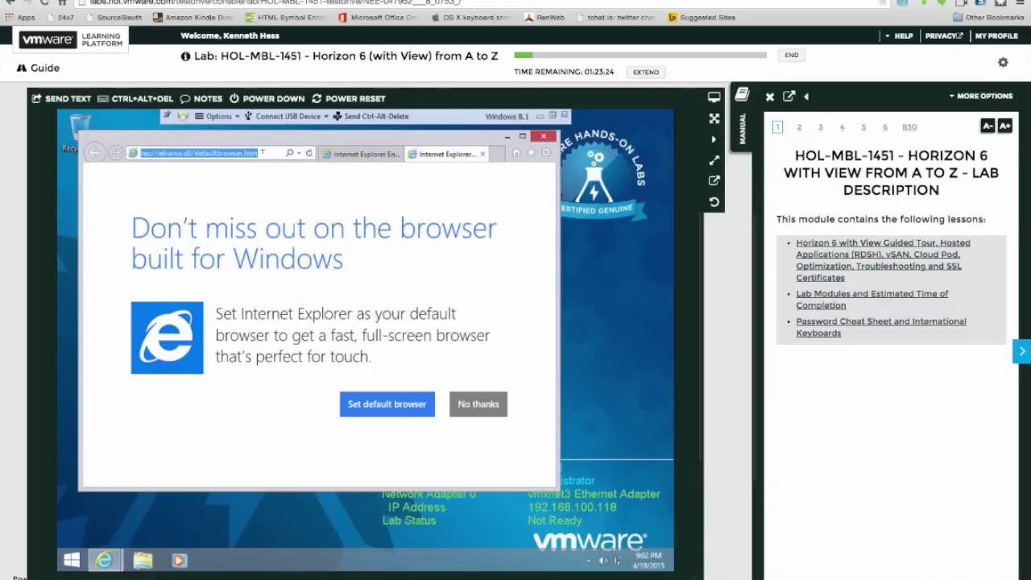
{"action": "type", "text": "www.go"}
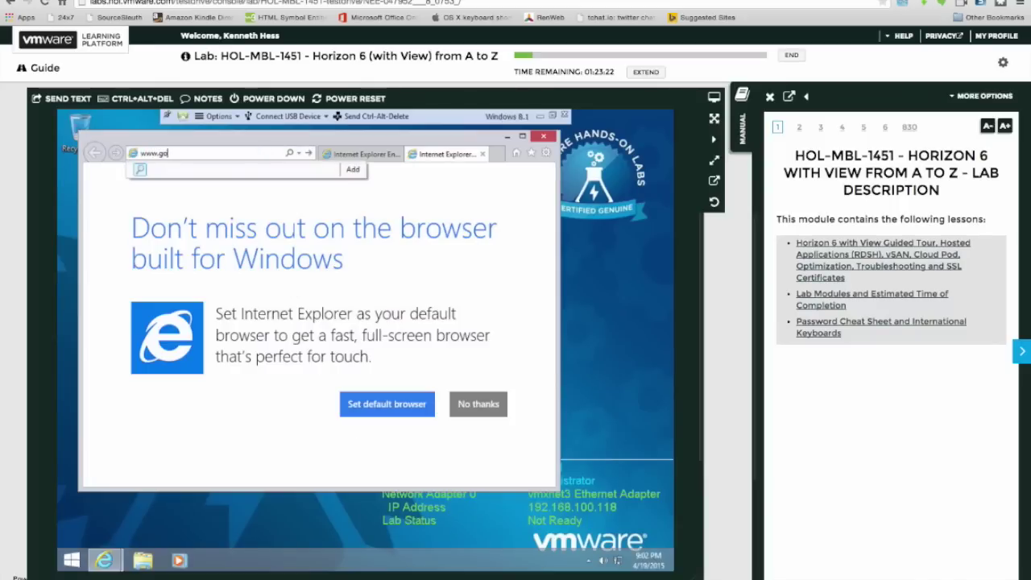
{"action": "type", "text": "ogle.com"}
{"action": "key", "text": "Return"}
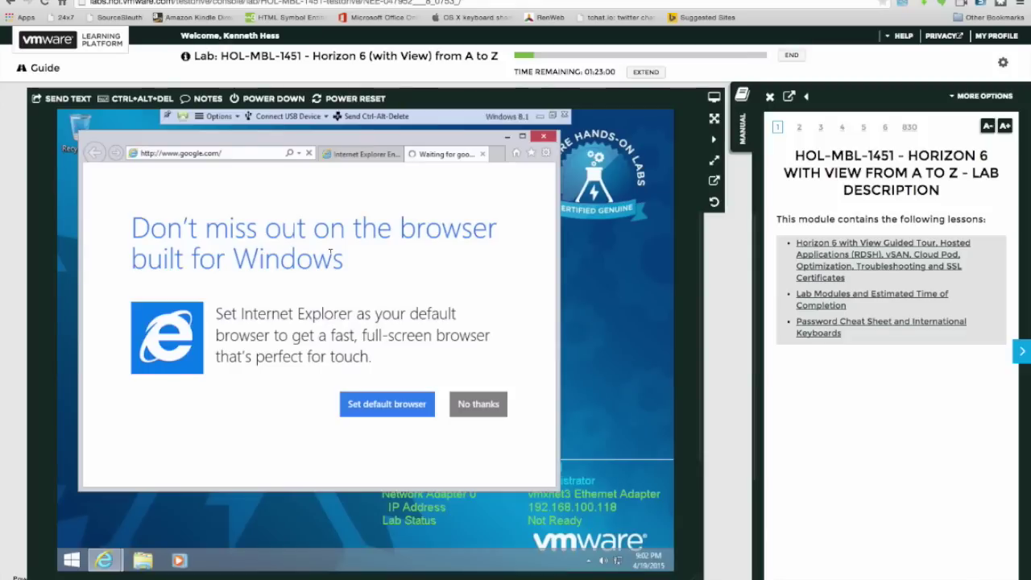
{"action": "left_click", "coordinate": [76, 566]}
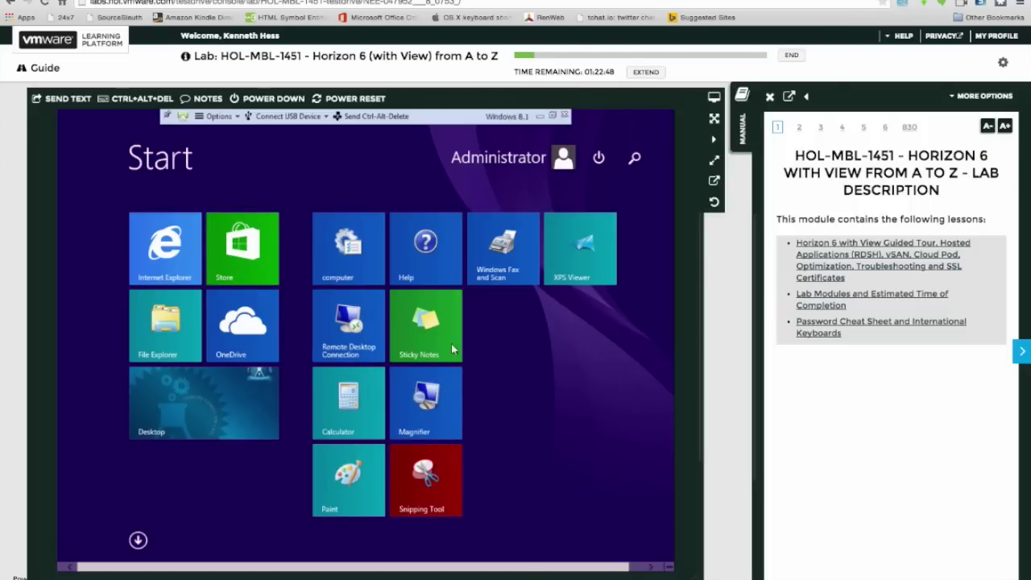
Show the Start screen and browse the session's USB device connection options without picking one.
{"action": "left_click", "coordinate": [650, 568]}
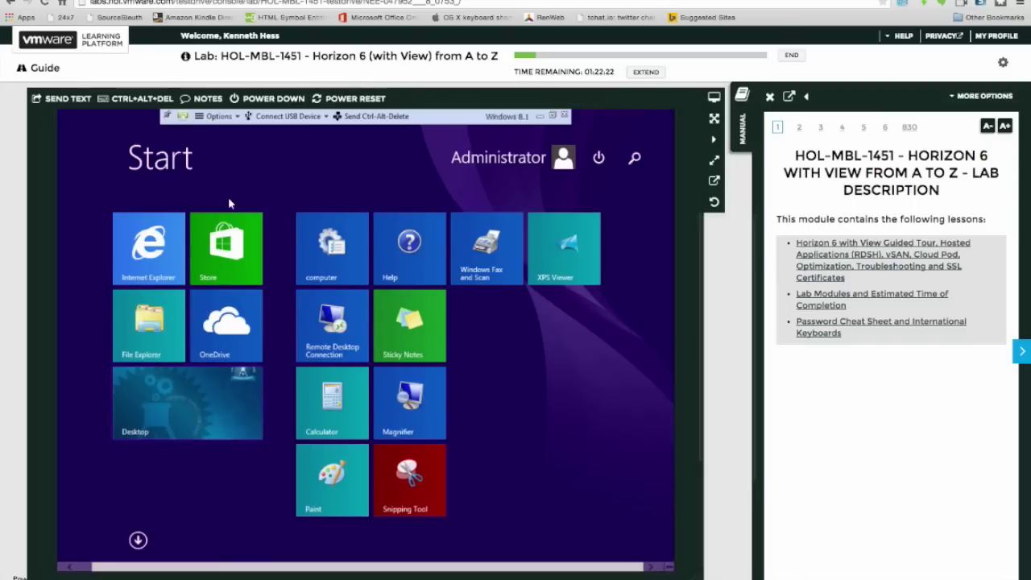
{"action": "left_click", "coordinate": [219, 116]}
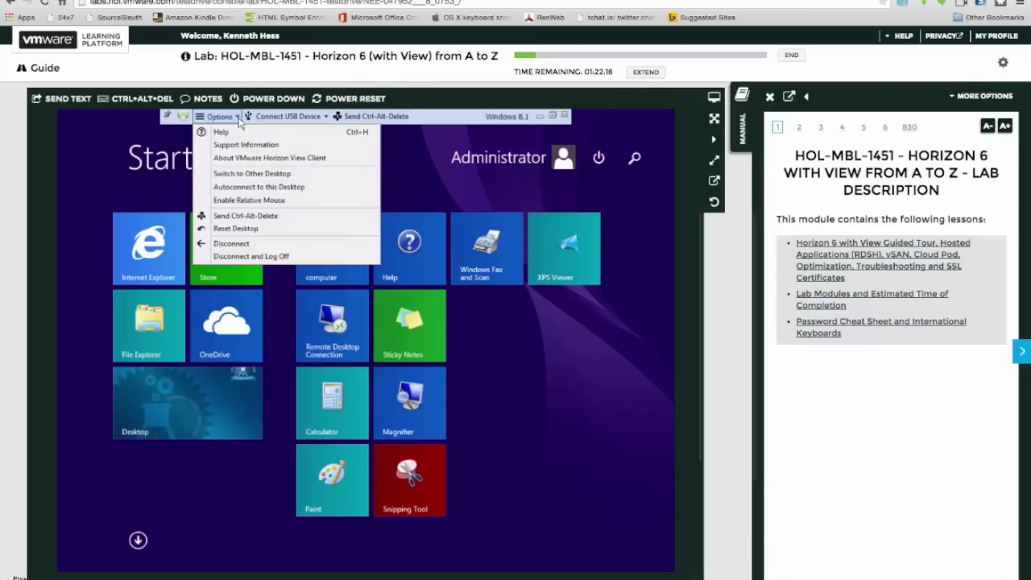
{"action": "left_click", "coordinate": [238, 119]}
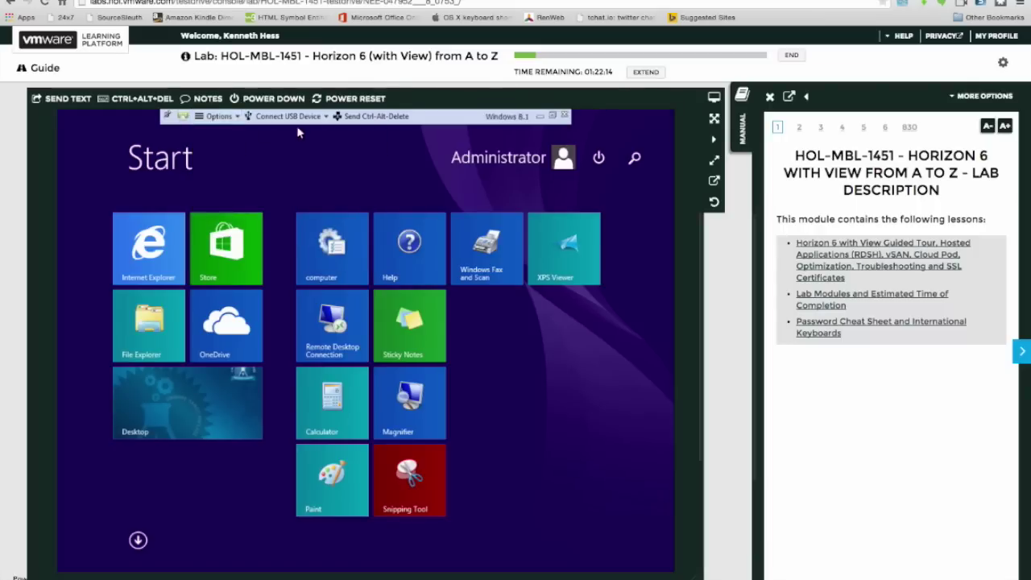
{"action": "left_click", "coordinate": [326, 119]}
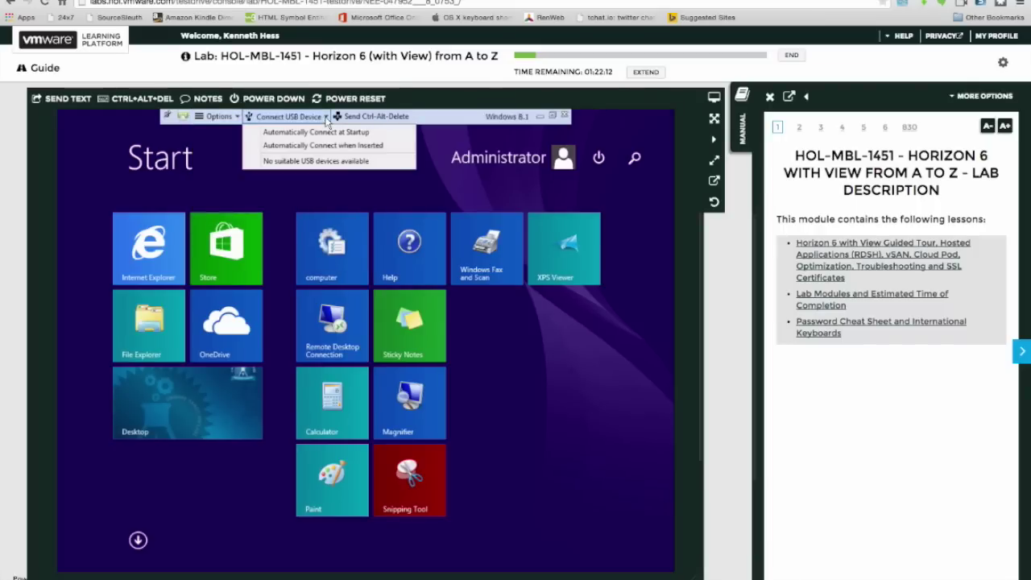
{"action": "left_click", "coordinate": [326, 119]}
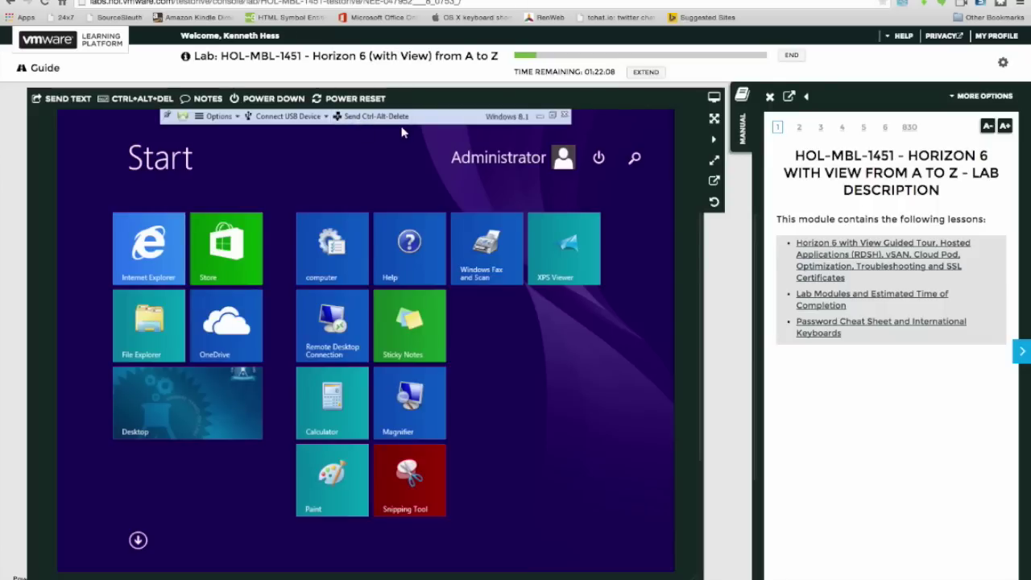
Launch Windows PowerShell from the Apps view.
{"action": "left_click", "coordinate": [138, 539]}
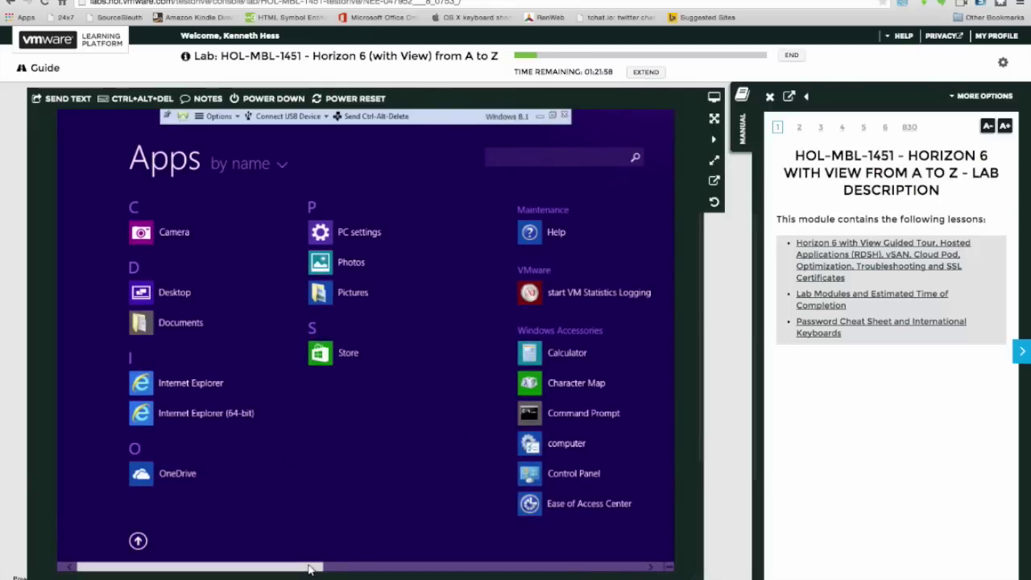
{"action": "left_click_drag", "start_coordinate": [315, 567], "coordinate": [545, 573]}
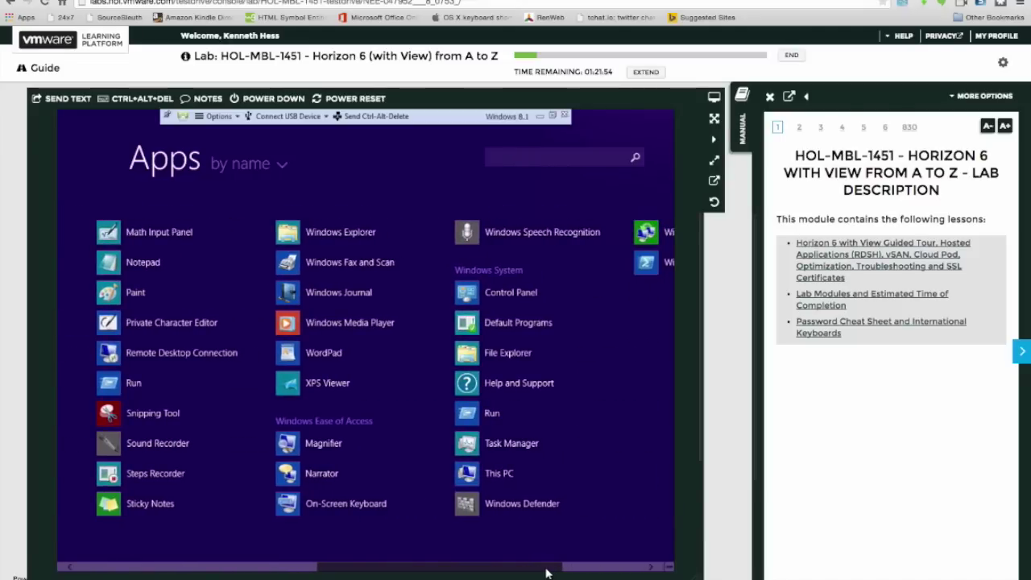
{"action": "left_click_drag", "start_coordinate": [545, 574], "coordinate": [610, 569]}
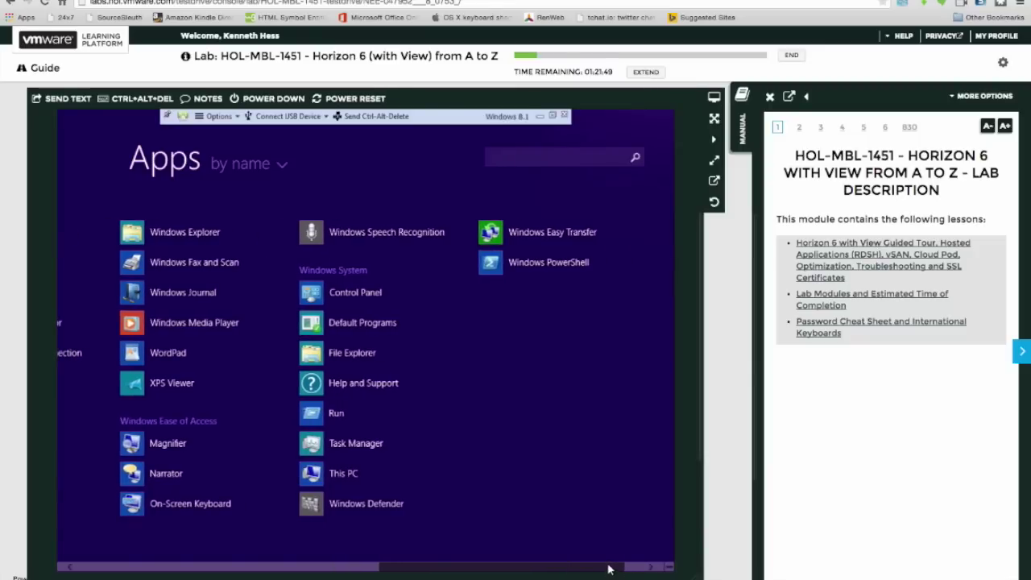
{"action": "left_click", "coordinate": [510, 264]}
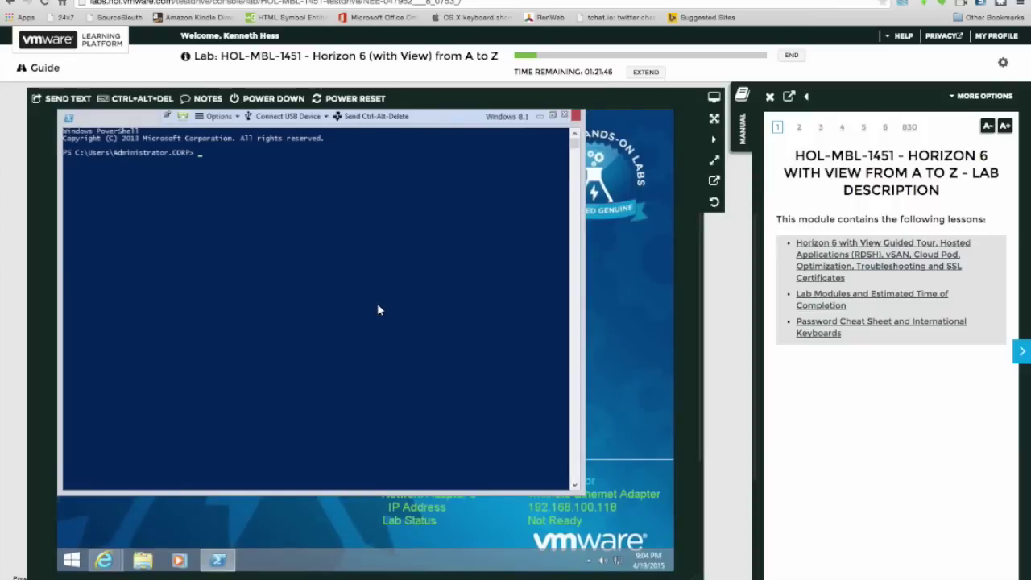
Run get-process and scroll through the full process list.
{"action": "type", "text": "get-process"}
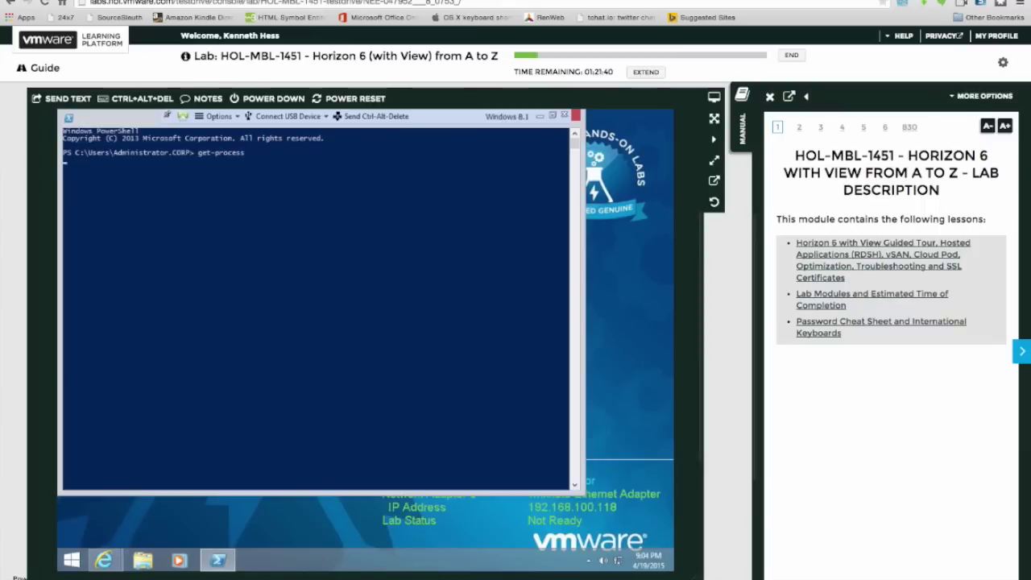
{"action": "key", "text": "Return"}
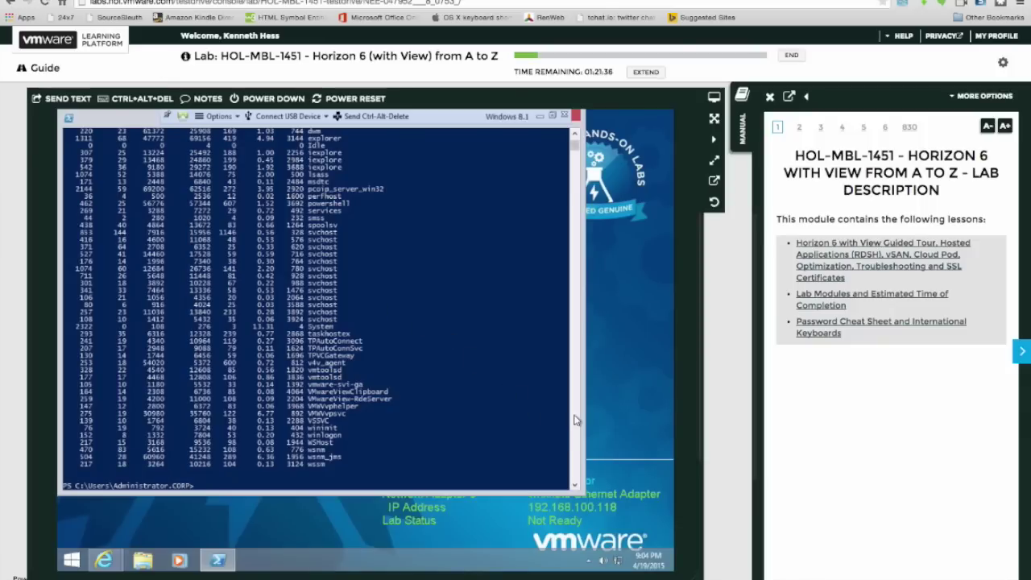
{"action": "left_click", "coordinate": [575, 137]}
{"action": "left_click", "coordinate": [575, 136]}
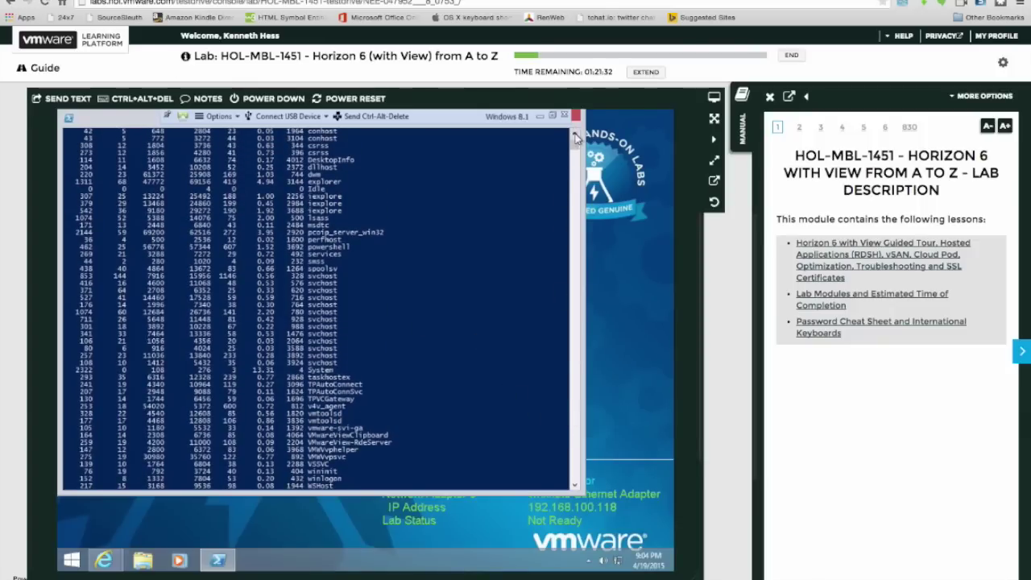
{"action": "left_click", "coordinate": [576, 137]}
{"action": "left_click", "coordinate": [575, 137]}
{"action": "left_click", "coordinate": [575, 137]}
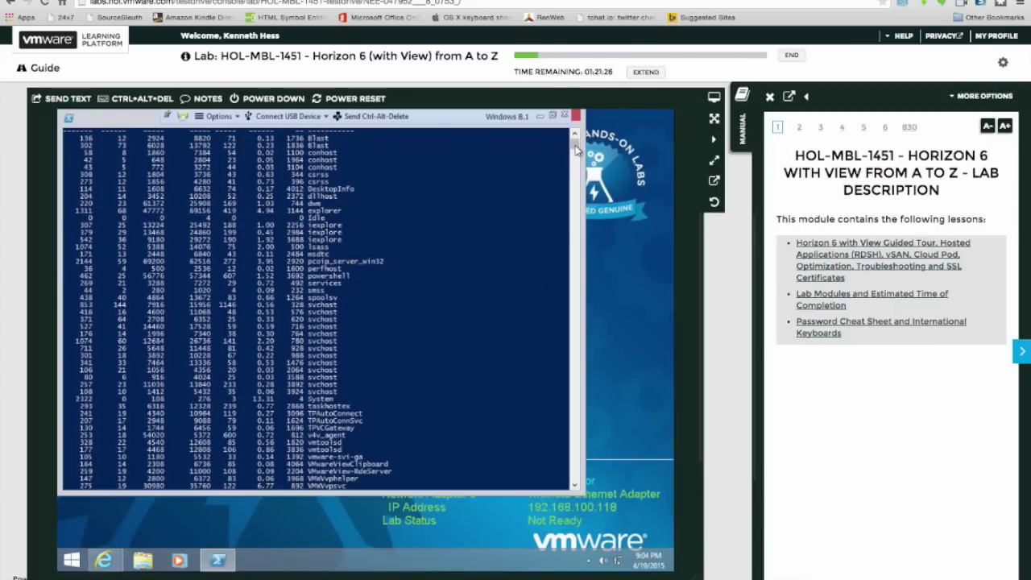
{"action": "scroll", "coordinate": [577, 144], "scroll_direction": "up", "scroll_amount": 2}
{"action": "left_click_drag", "start_coordinate": [577, 143], "coordinate": [577, 149]}
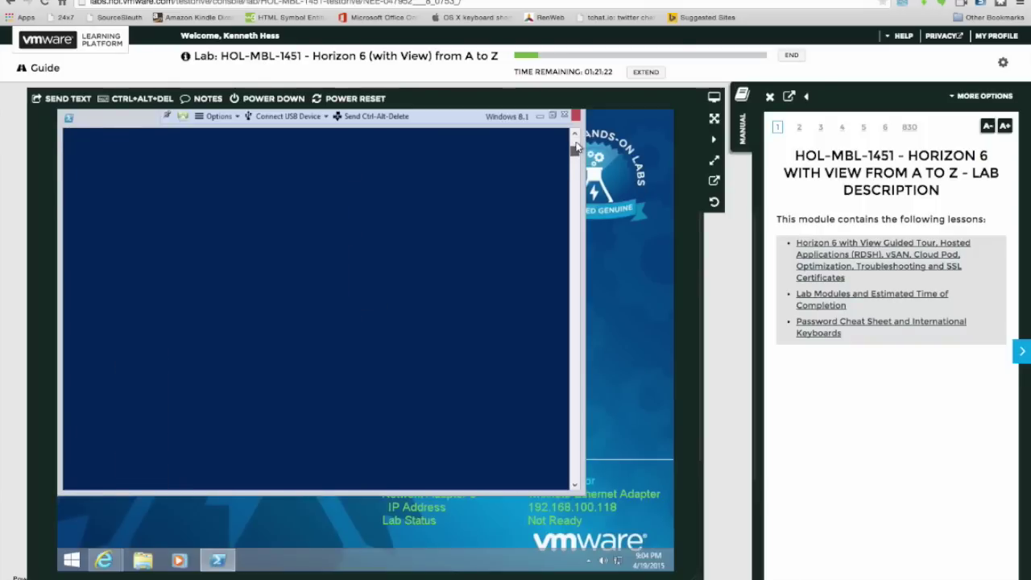
{"action": "scroll", "coordinate": [577, 144], "scroll_direction": "down", "scroll_amount": 3}
{"action": "scroll", "coordinate": [576, 144], "scroll_direction": "down", "scroll_amount": 5}
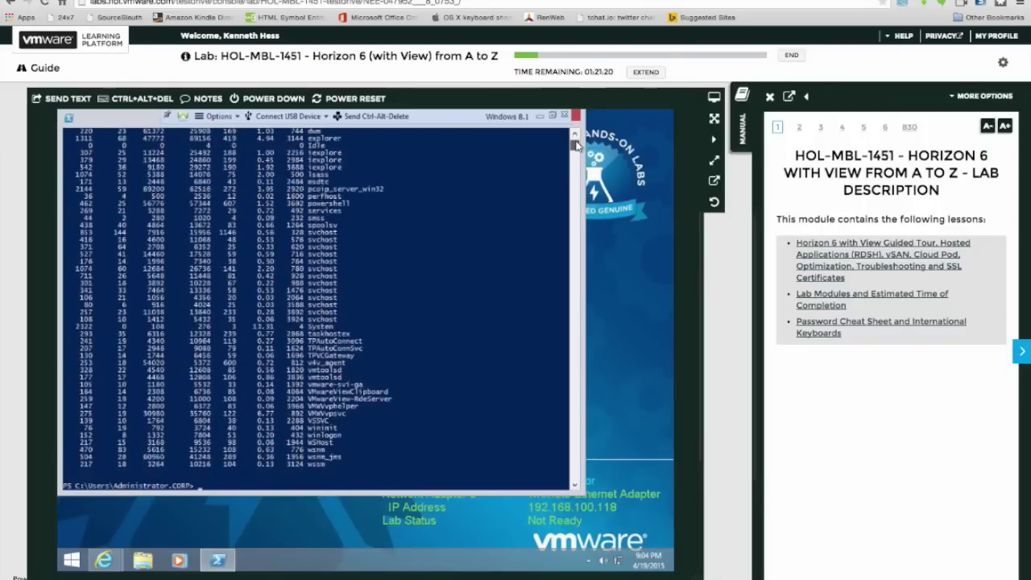
Run get-host, ipconfig and nslookup yahoo.com, then close the session window.
{"action": "type", "text": "get"}
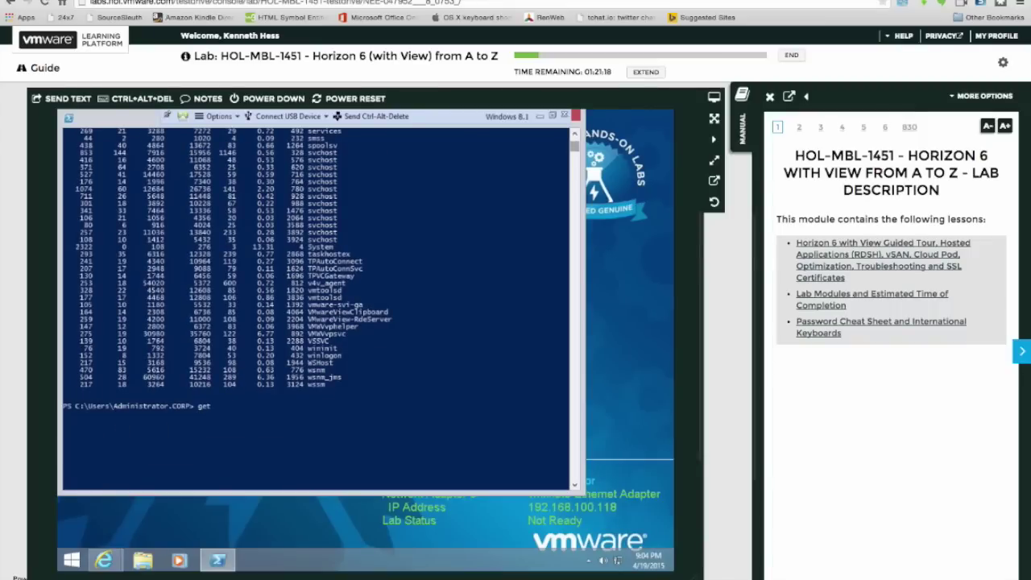
{"action": "type", "text": "-host"}
{"action": "key", "text": "Return"}
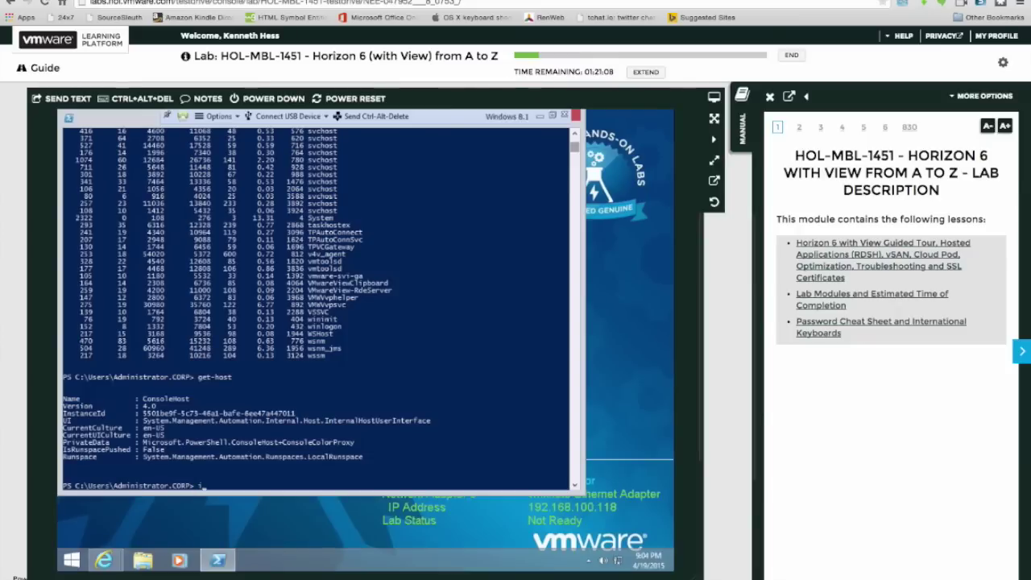
{"action": "key", "text": "Return"}
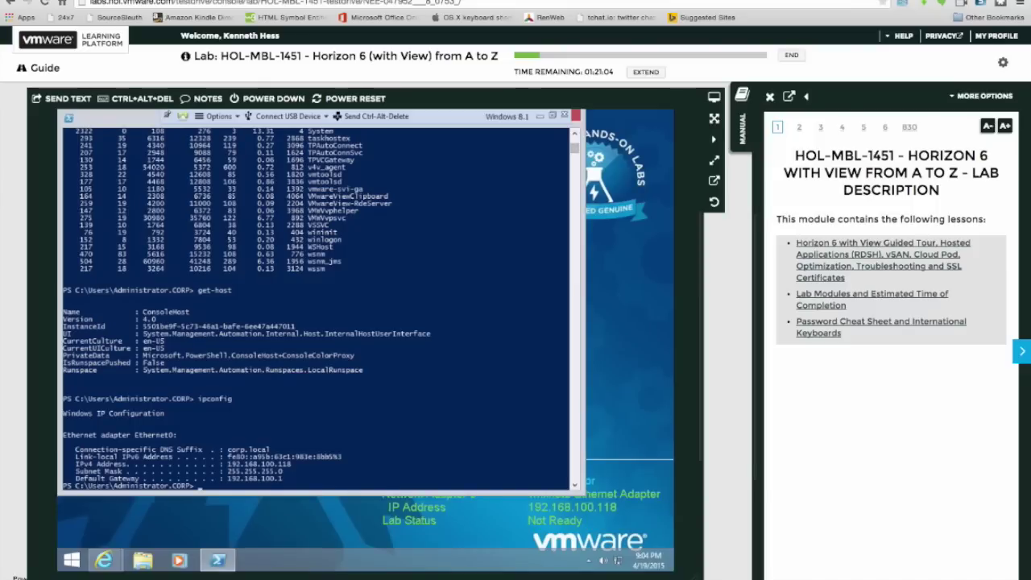
{"action": "type", "text": "nslookup y"}
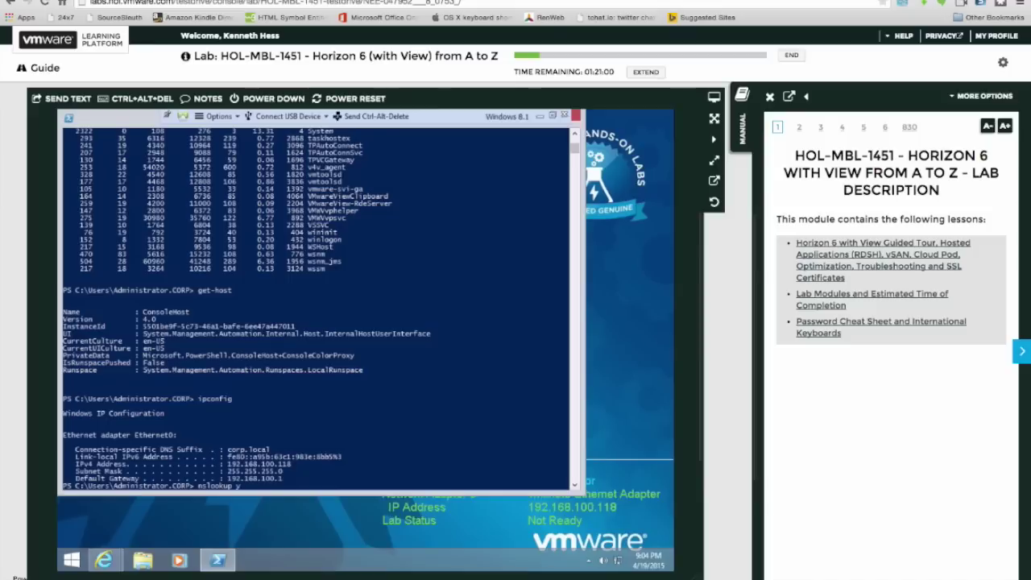
{"action": "type", "text": "ahoo.com"}
{"action": "key", "text": "Return"}
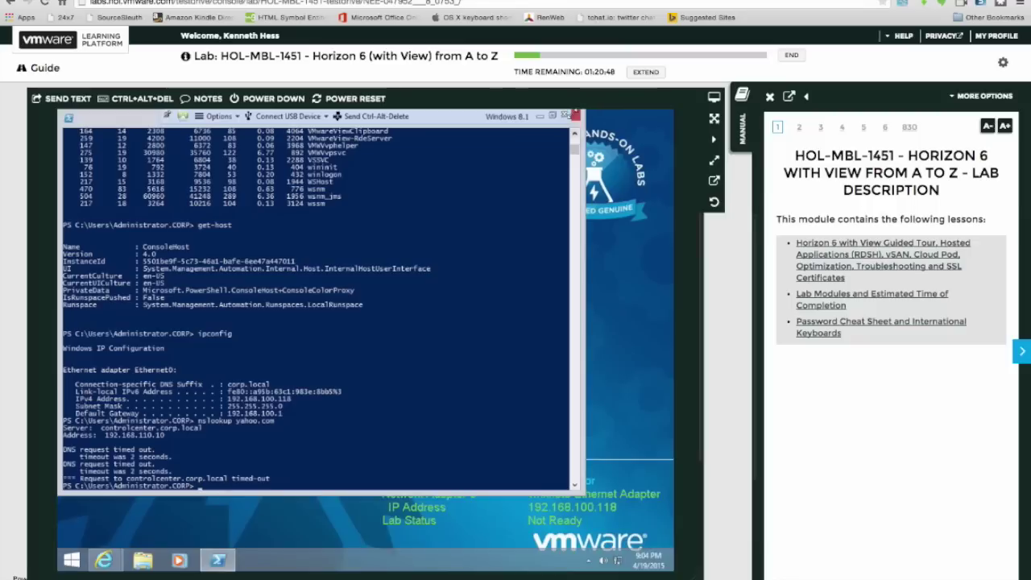
{"action": "left_click", "coordinate": [566, 117]}
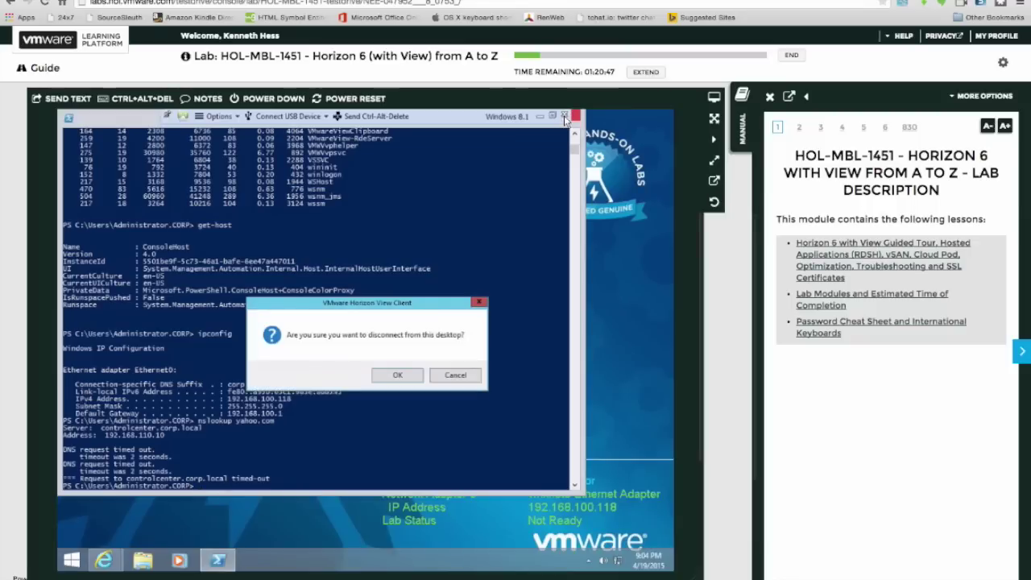
Disconnect Windows 8.1, try the XP pool, cancel its no-sources error, and connect to Server as a Desktop.
{"action": "left_click", "coordinate": [399, 376]}
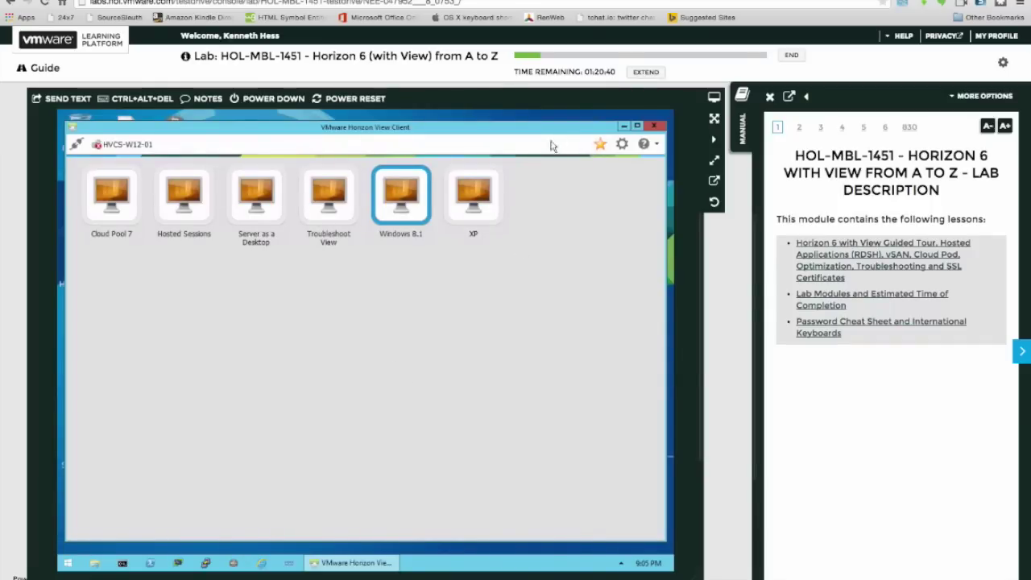
{"action": "left_click", "coordinate": [479, 199]}
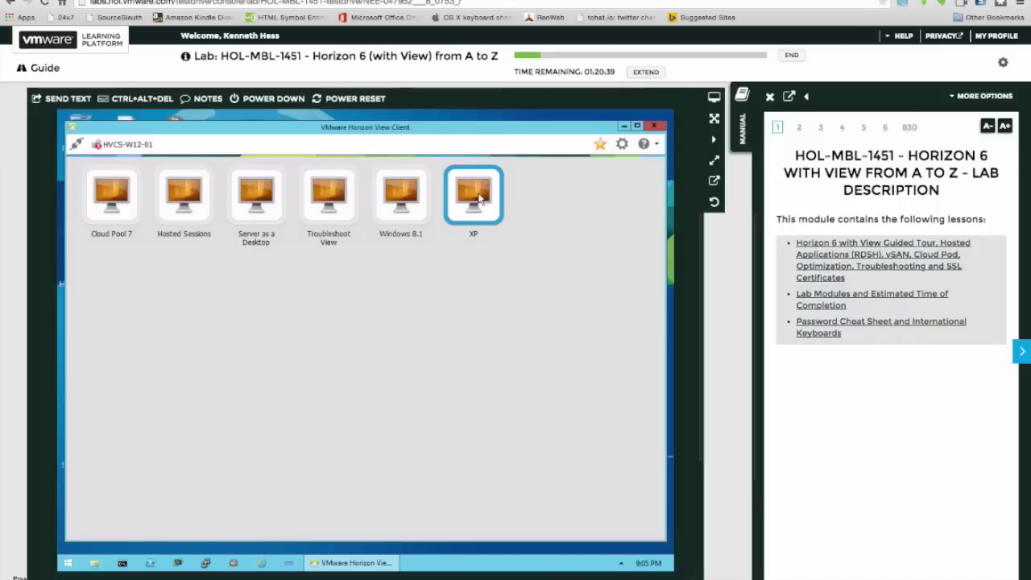
{"action": "double_click", "coordinate": [480, 199]}
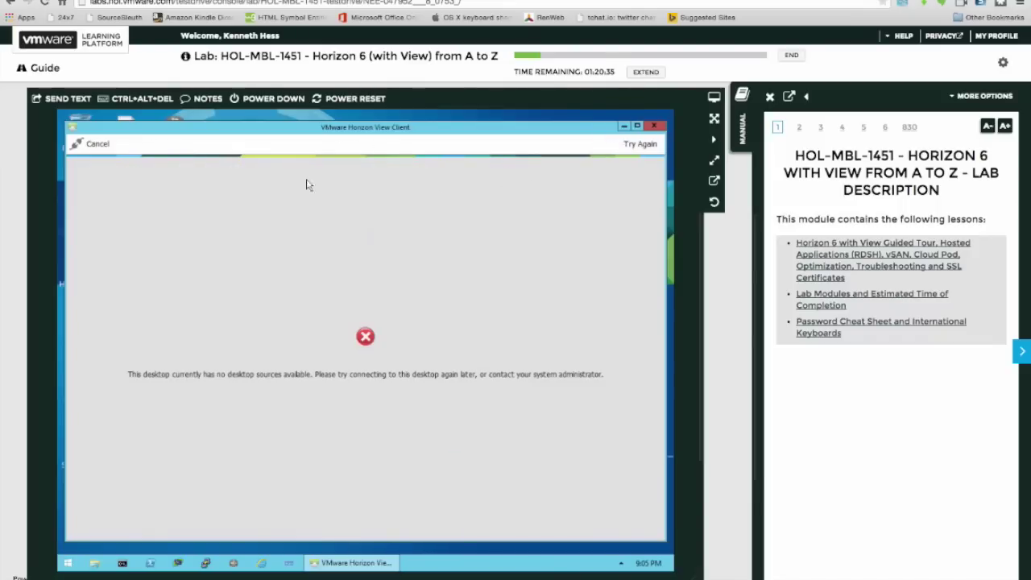
{"action": "left_click", "coordinate": [98, 144]}
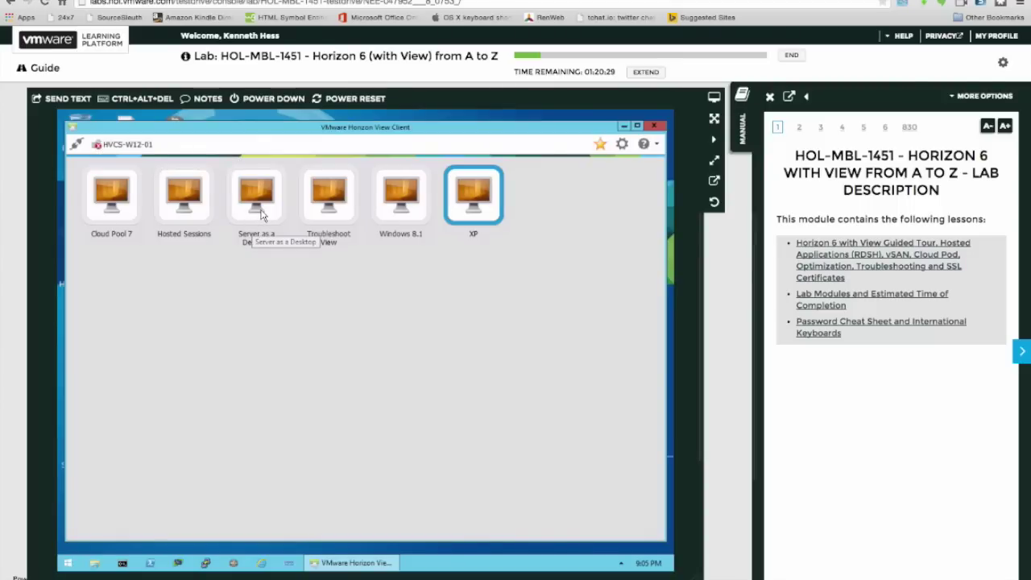
{"action": "double_click", "coordinate": [258, 202]}
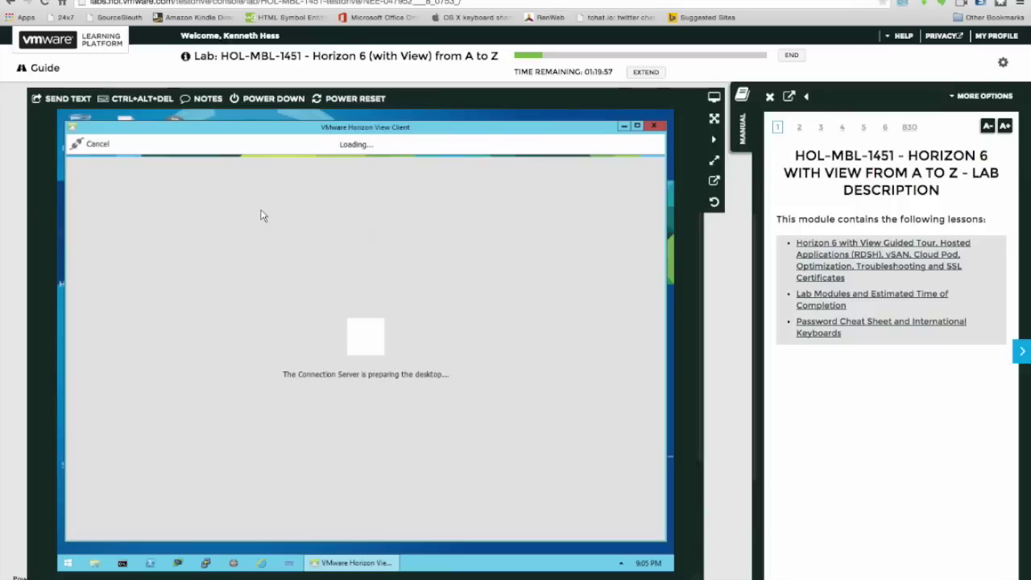
Minimize the Horizon View Client while the Server as a Desktop session is being prepared.
{"action": "left_click", "coordinate": [625, 127]}
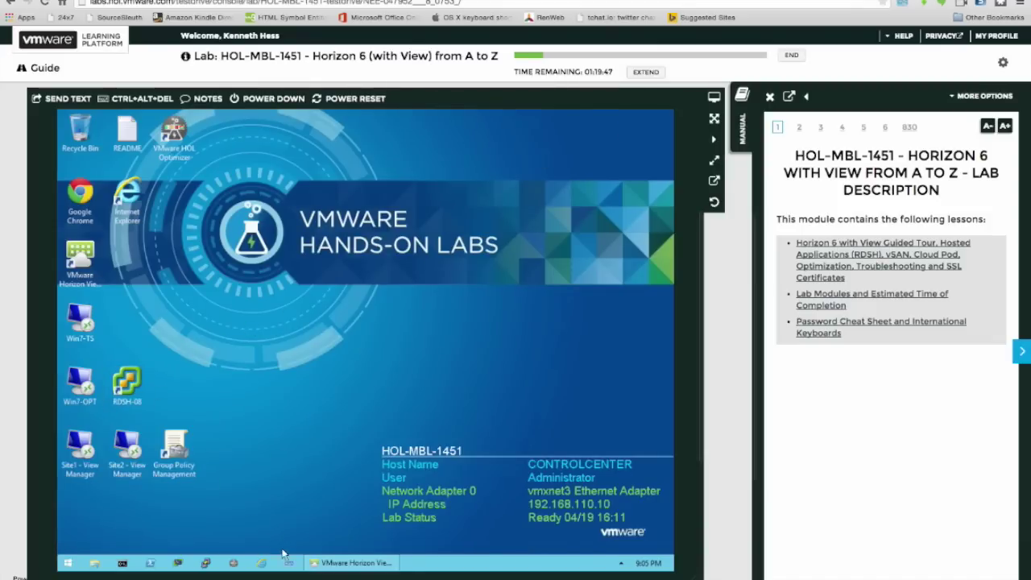
{"action": "mouse_move", "coordinate": [332, 564]}
{"action": "left_click", "coordinate": [262, 563]}
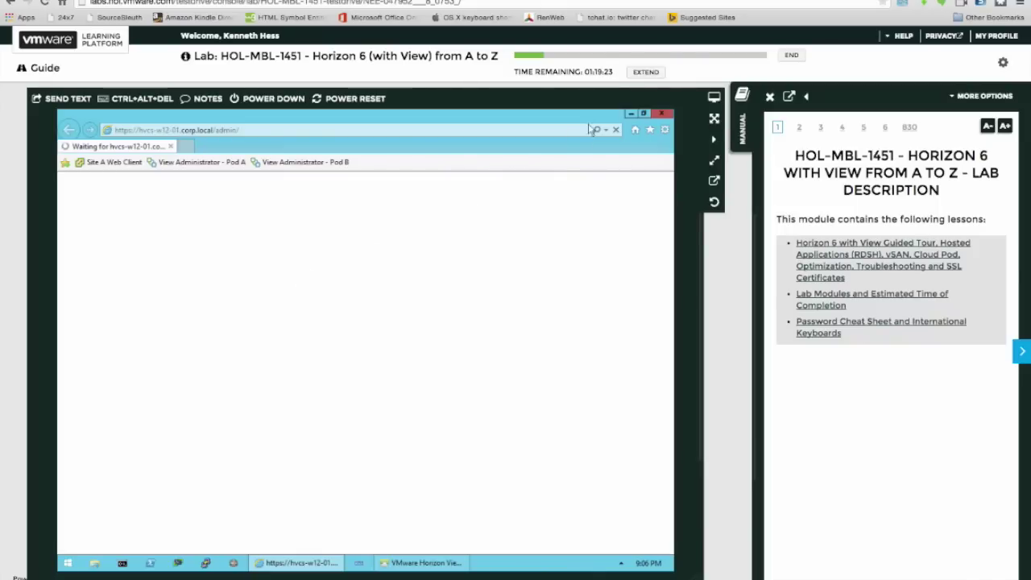
{"action": "left_click", "coordinate": [630, 114]}
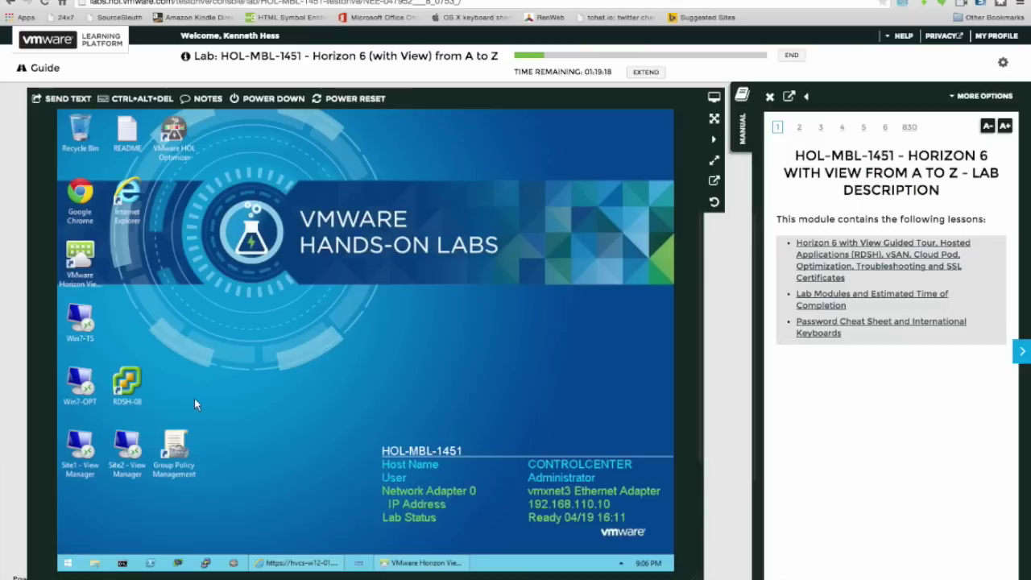
{"action": "left_click", "coordinate": [128, 380]}
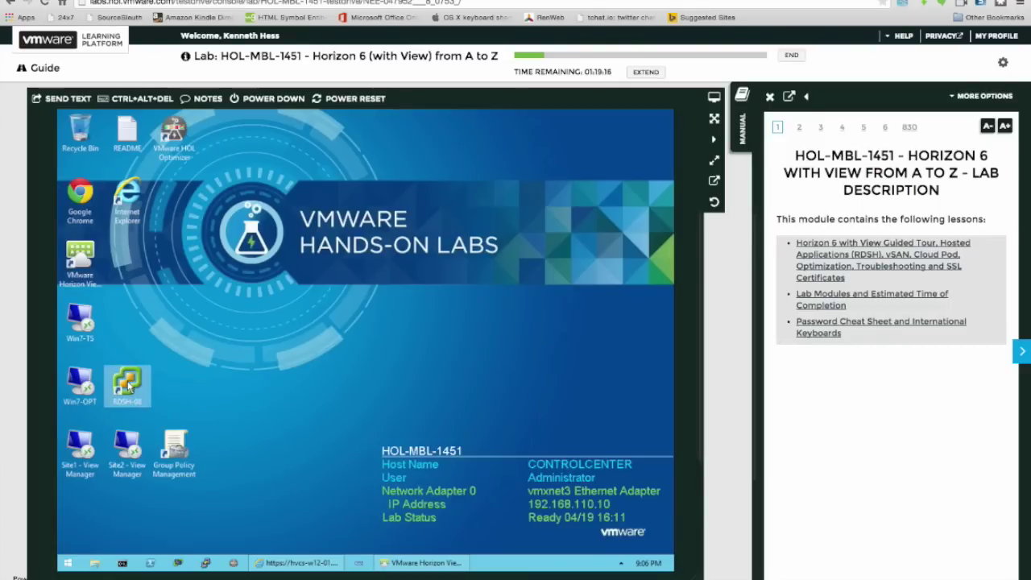
Attempt a remote desktop connection to Win7-TS and dismiss its connection error.
{"action": "left_click", "coordinate": [78, 327]}
{"action": "double_click", "coordinate": [78, 327]}
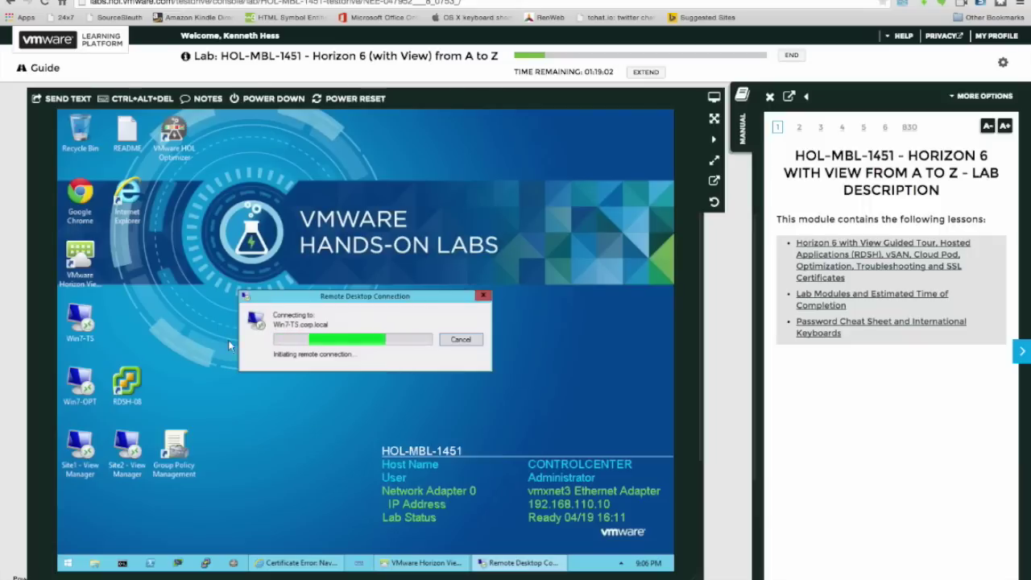
{"action": "mouse_move", "coordinate": [389, 570]}
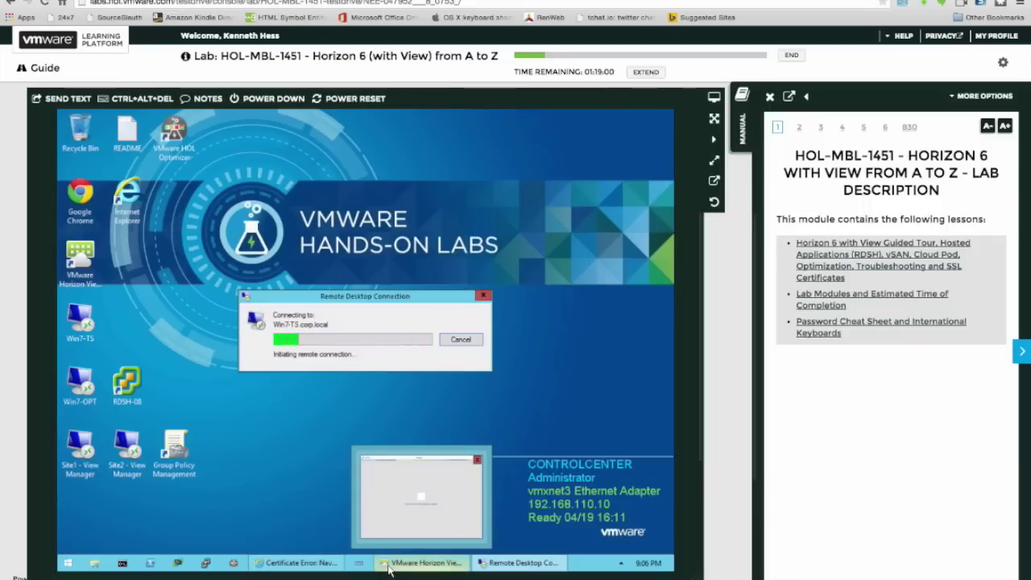
{"action": "left_click", "coordinate": [389, 563]}
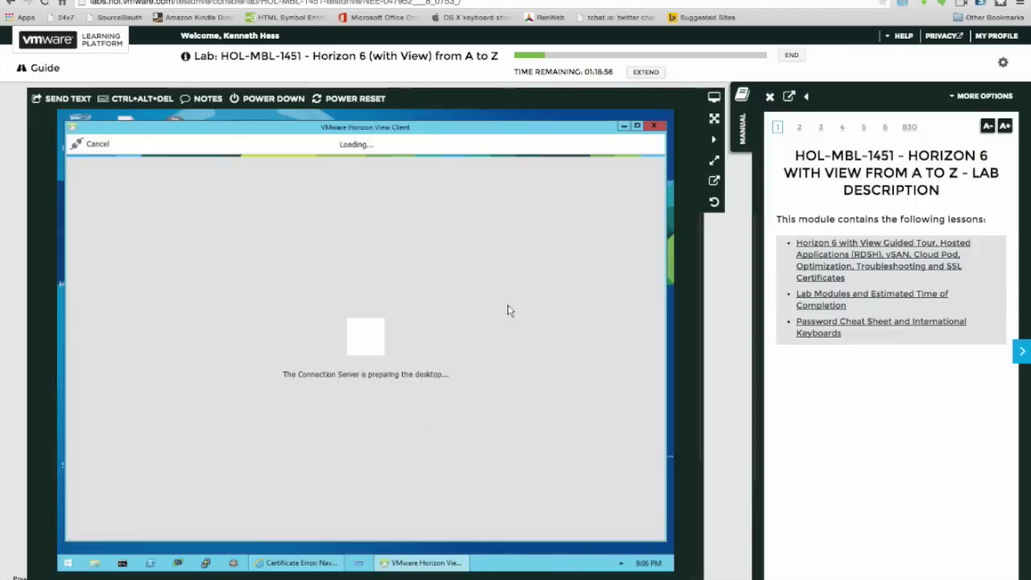
{"action": "left_click", "coordinate": [623, 127]}
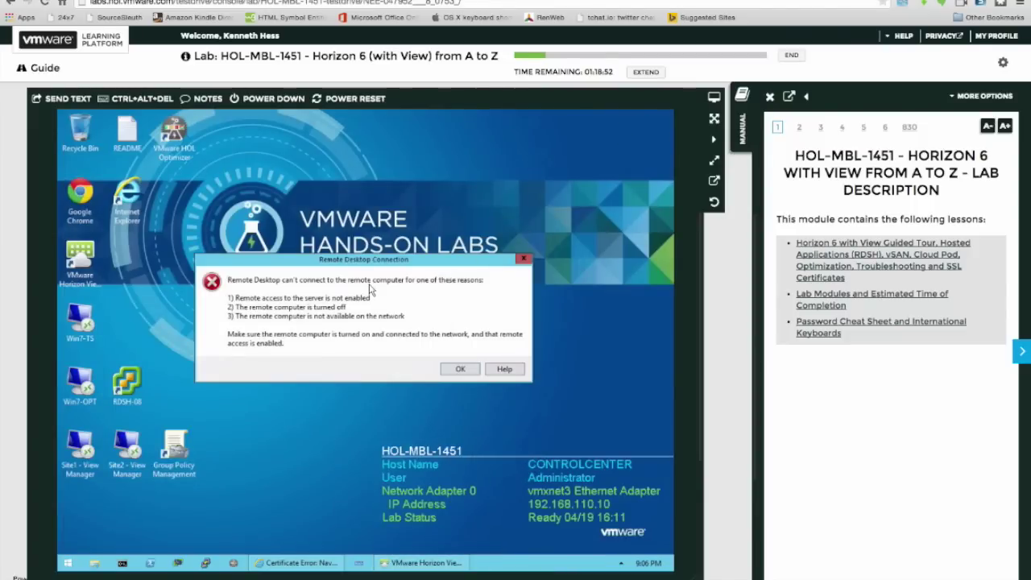
{"action": "left_click_drag", "start_coordinate": [402, 269], "coordinate": [451, 273]}
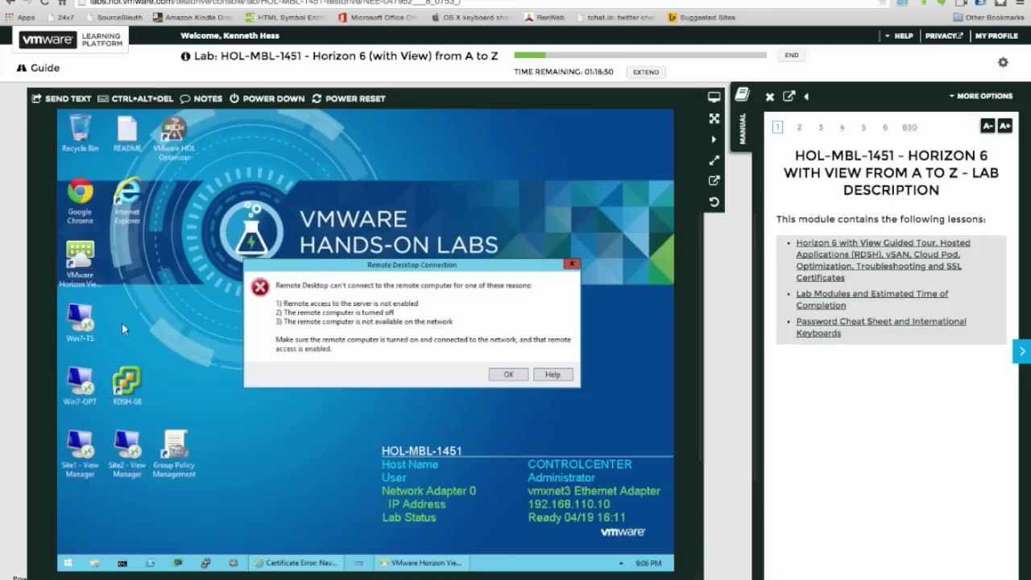
{"action": "left_click", "coordinate": [504, 375]}
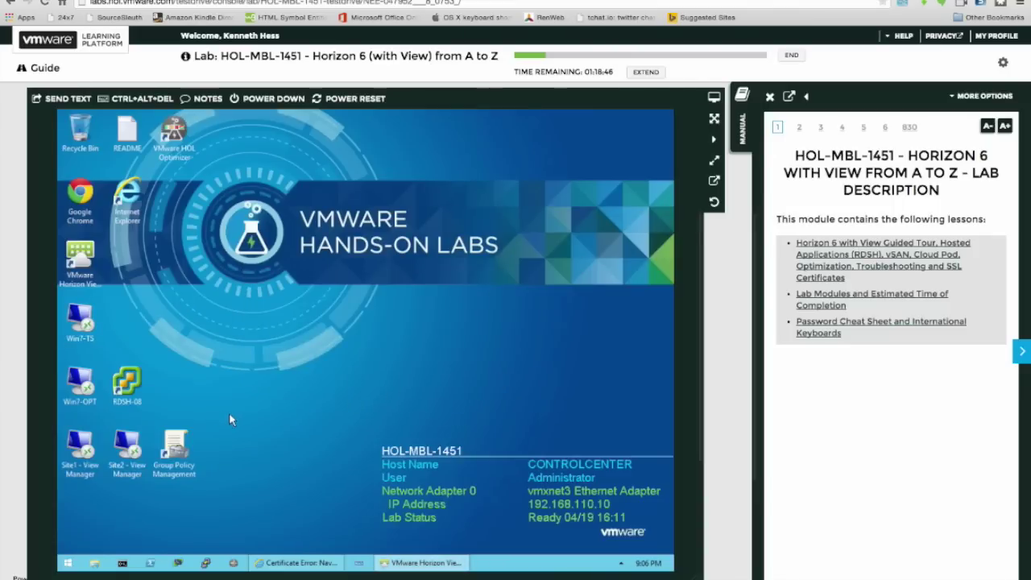
Retry with Win7-OPT, dismiss its connection error, and select the RDSH-08 shortcut.
{"action": "double_click", "coordinate": [81, 389]}
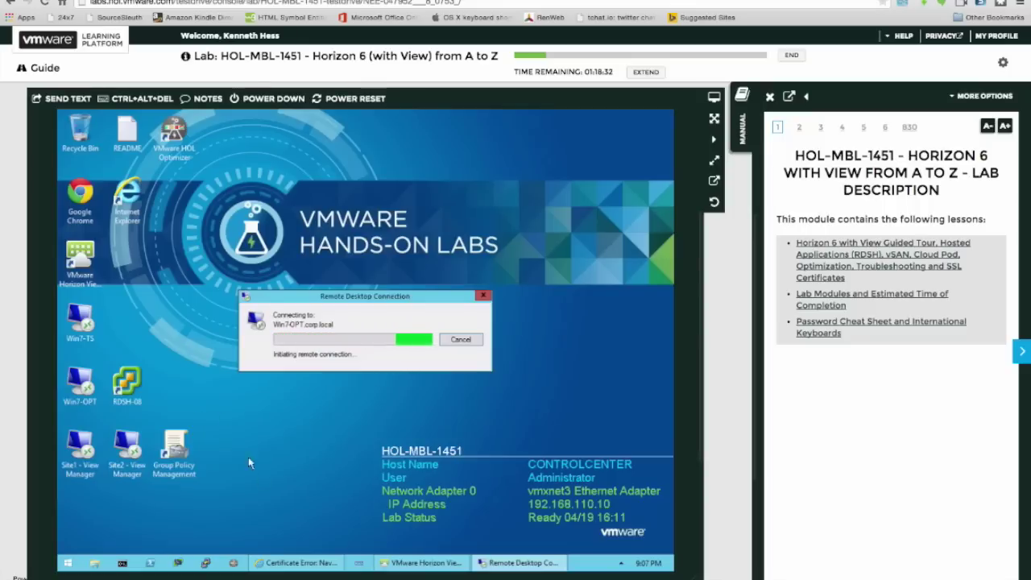
{"action": "mouse_move", "coordinate": [441, 568]}
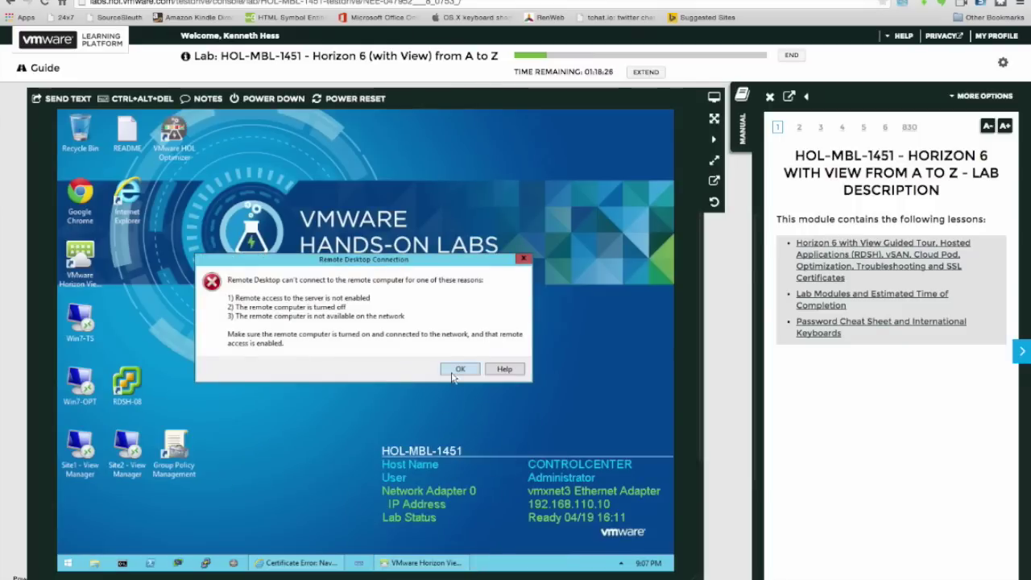
{"action": "left_click", "coordinate": [458, 371]}
{"action": "left_click", "coordinate": [132, 388]}
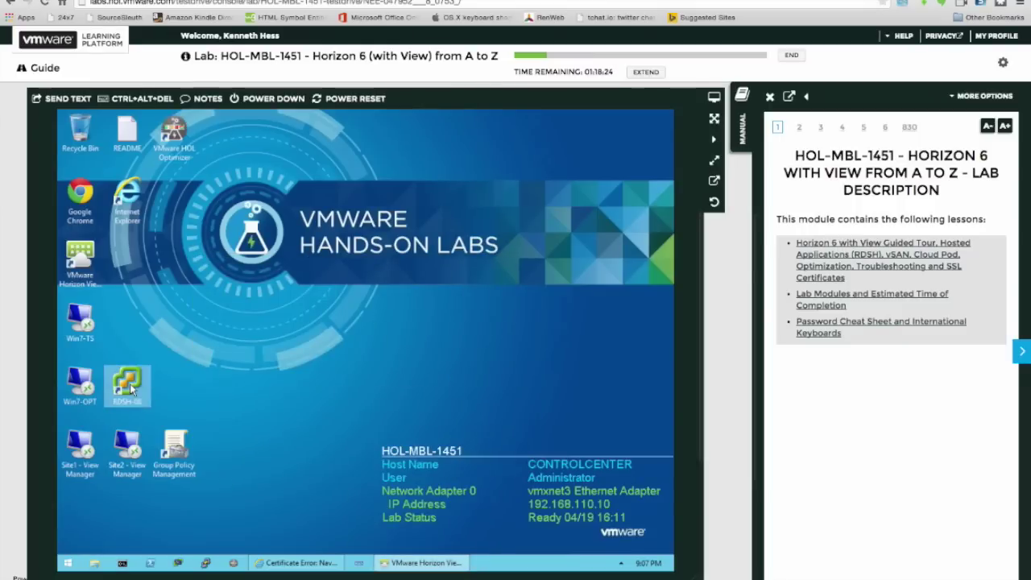
Open the RDSH-08 console in the browser and dismiss the 'null' webpage message.
{"action": "double_click", "coordinate": [132, 388]}
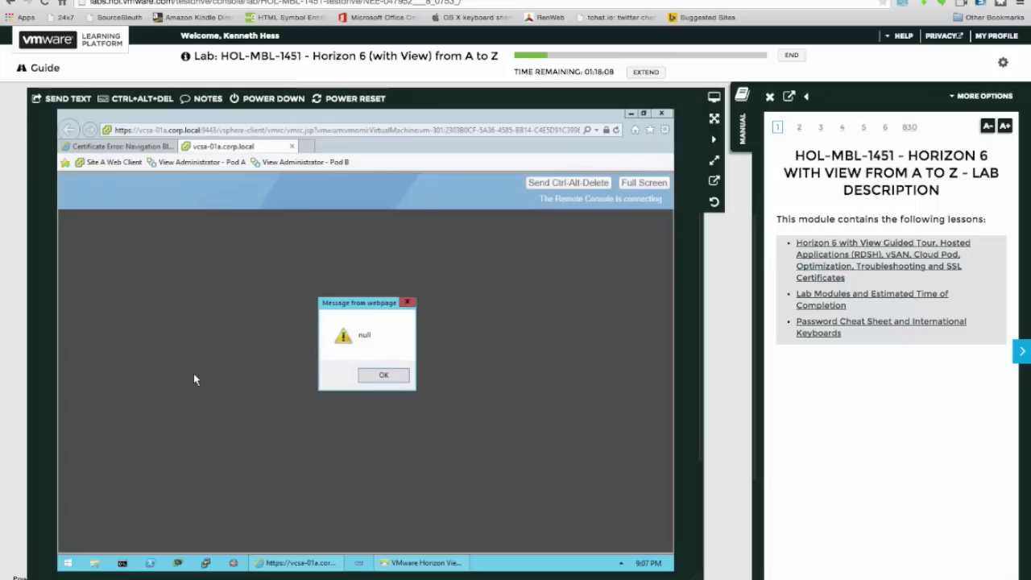
{"action": "left_click", "coordinate": [385, 377]}
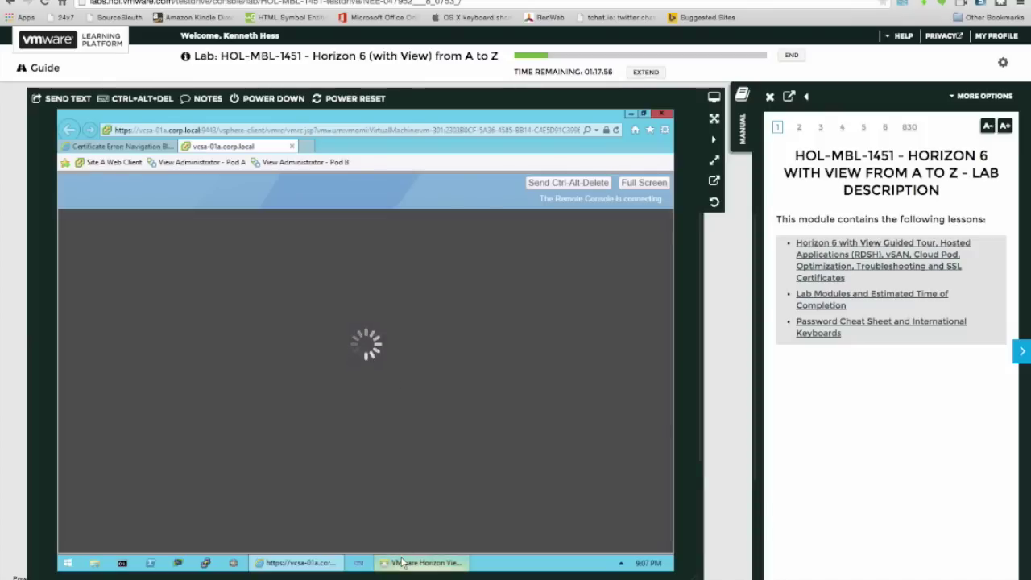
{"action": "mouse_move", "coordinate": [402, 561]}
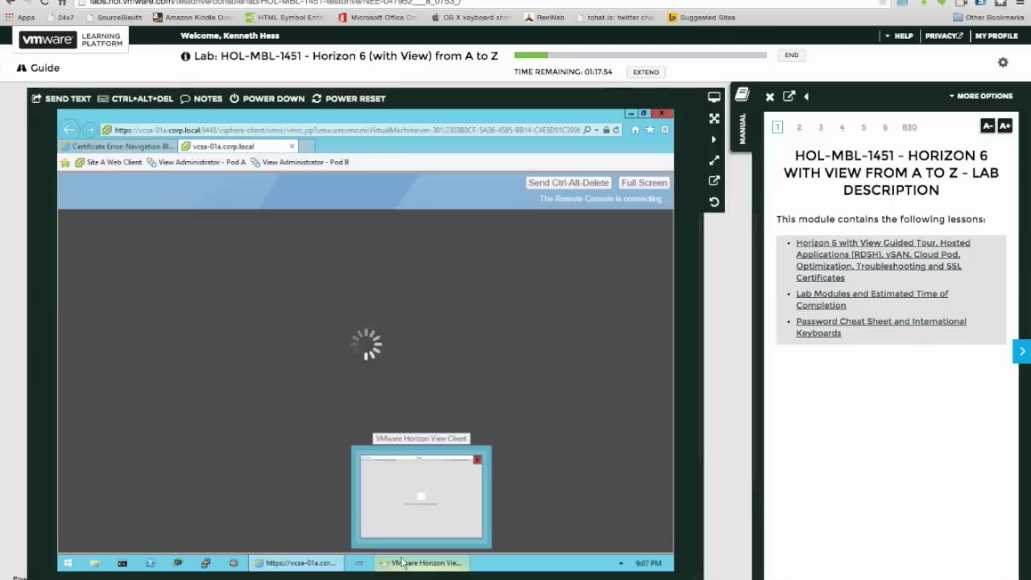
{"action": "left_click", "coordinate": [402, 561]}
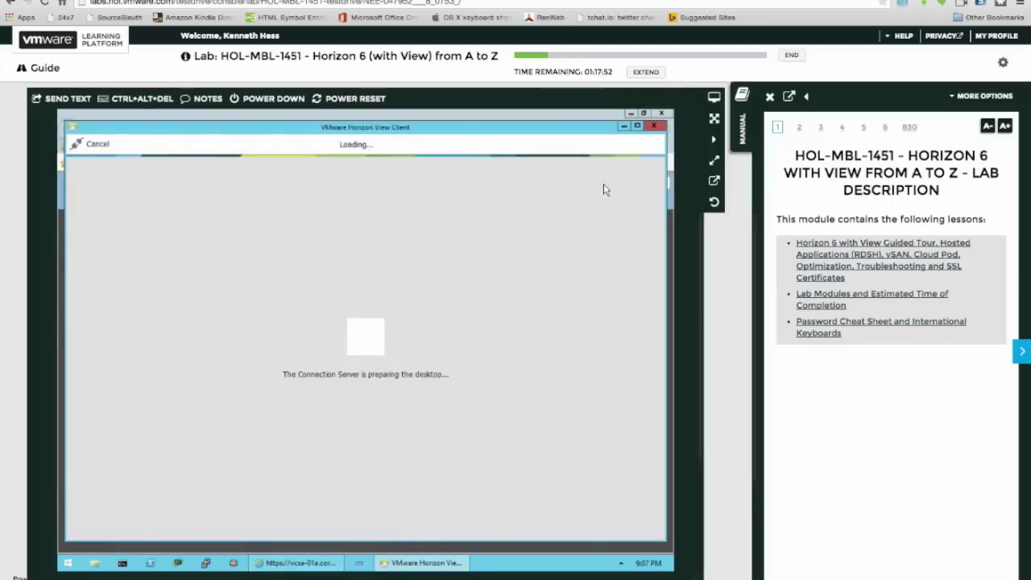
{"action": "left_click", "coordinate": [622, 128]}
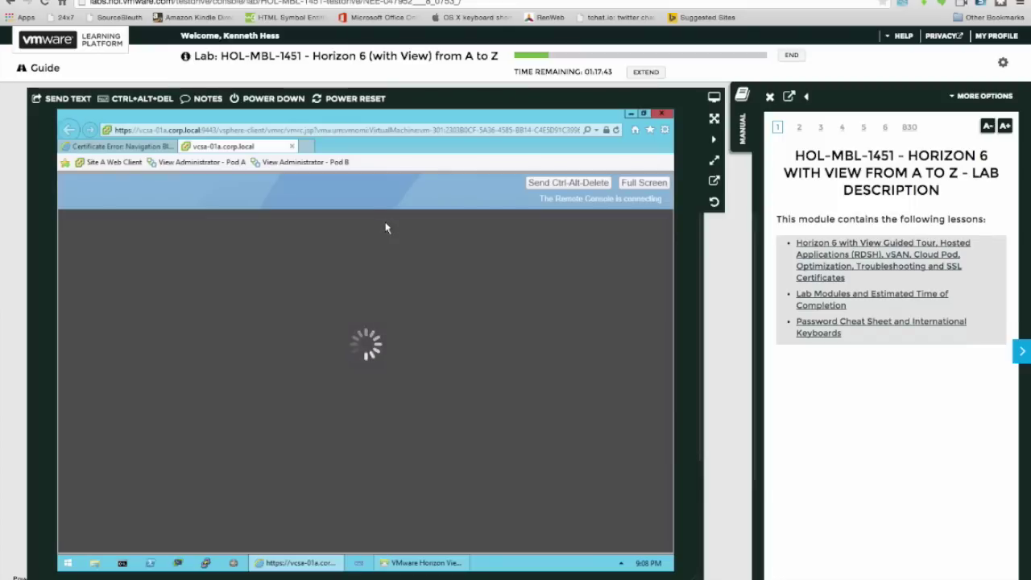
Bring the browser back in front and switch to the admin tab's certificate error page.
{"action": "left_click", "coordinate": [631, 118]}
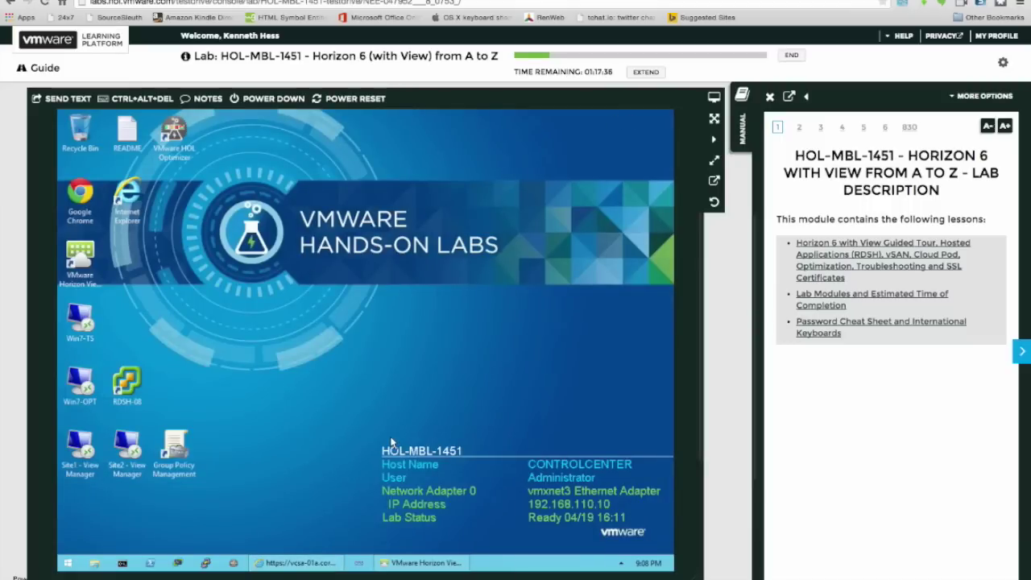
{"action": "left_click", "coordinate": [406, 567]}
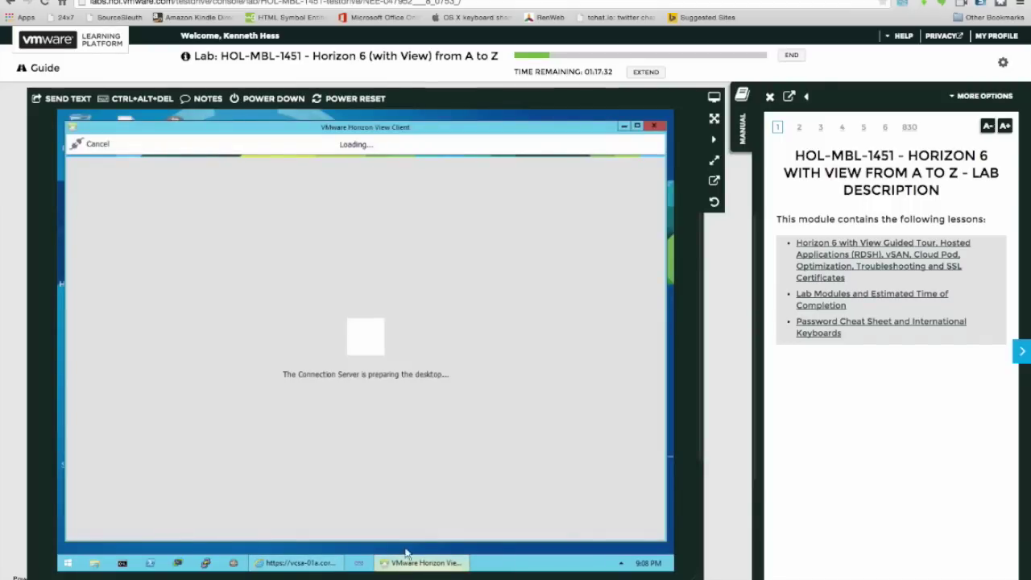
{"action": "left_click", "coordinate": [624, 126]}
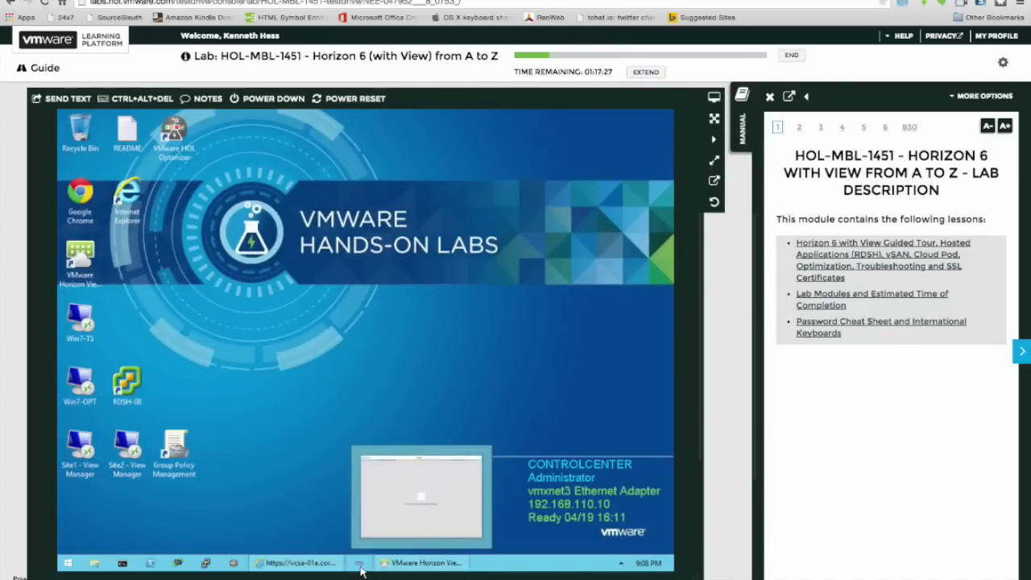
{"action": "mouse_move", "coordinate": [321, 568]}
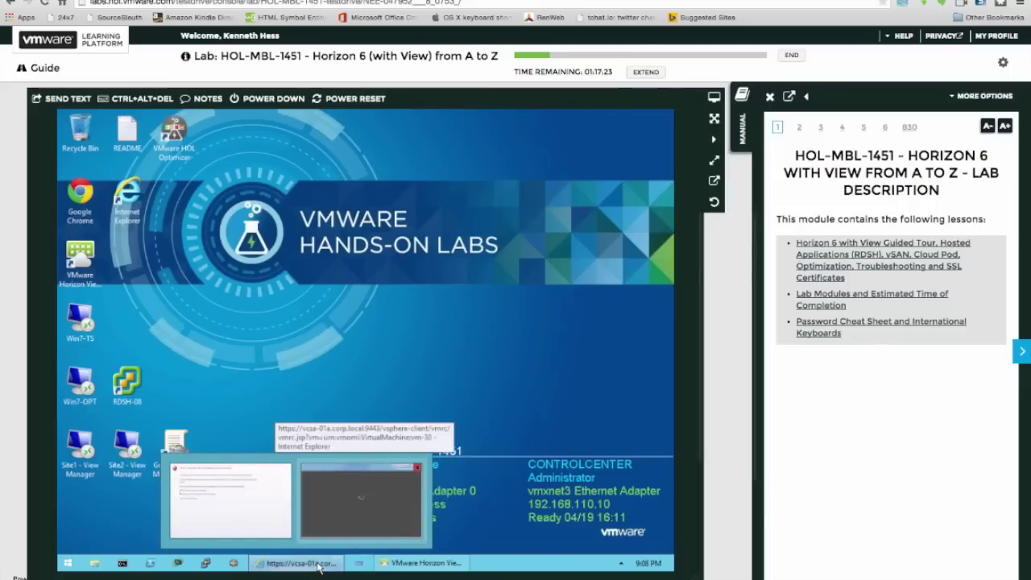
{"action": "left_click", "coordinate": [360, 499]}
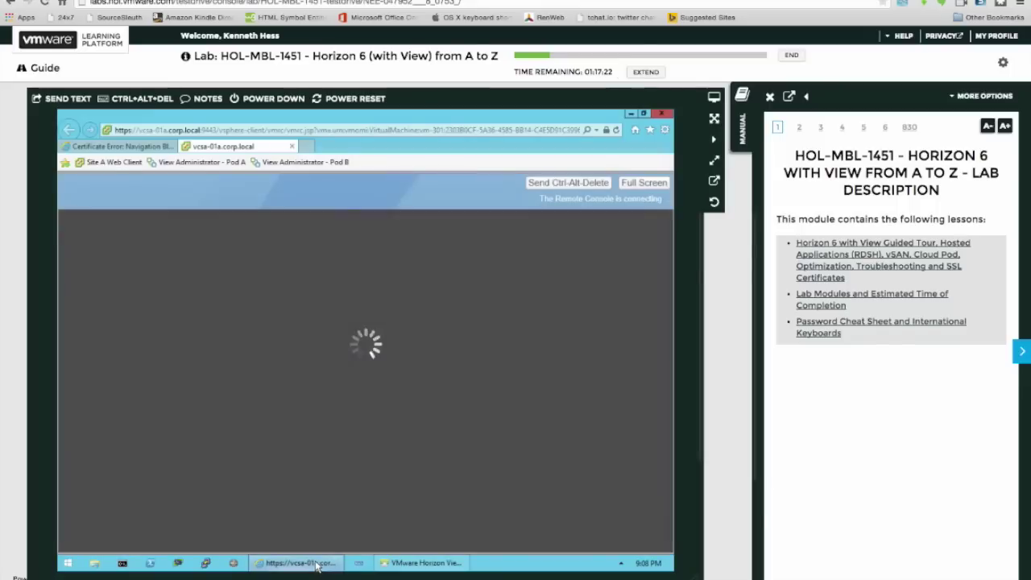
{"action": "left_click", "coordinate": [136, 147]}
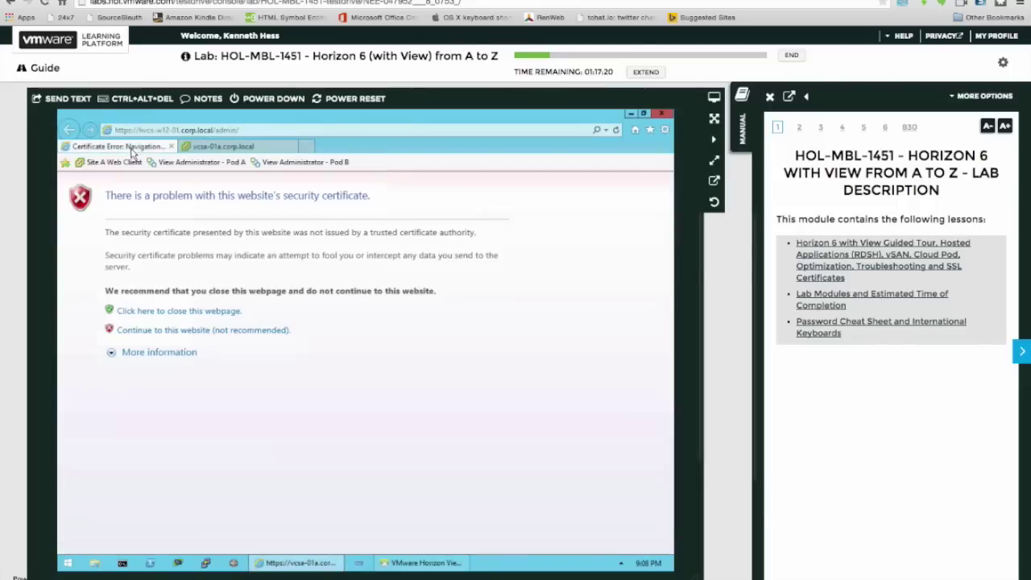
Continue past the certificate warning and log in as administrator with the account password.
{"action": "left_click", "coordinate": [156, 332]}
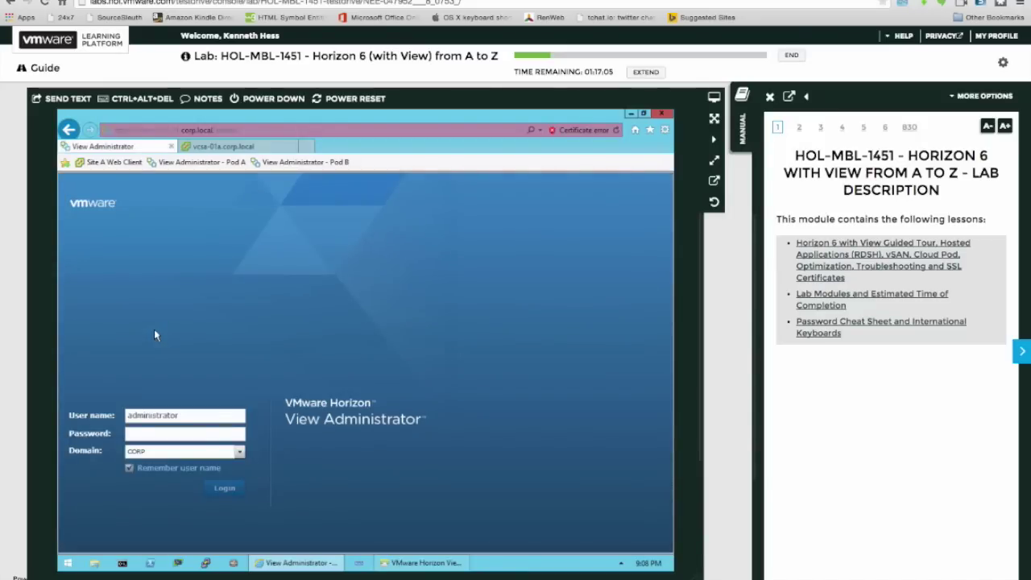
{"action": "left_click", "coordinate": [174, 435]}
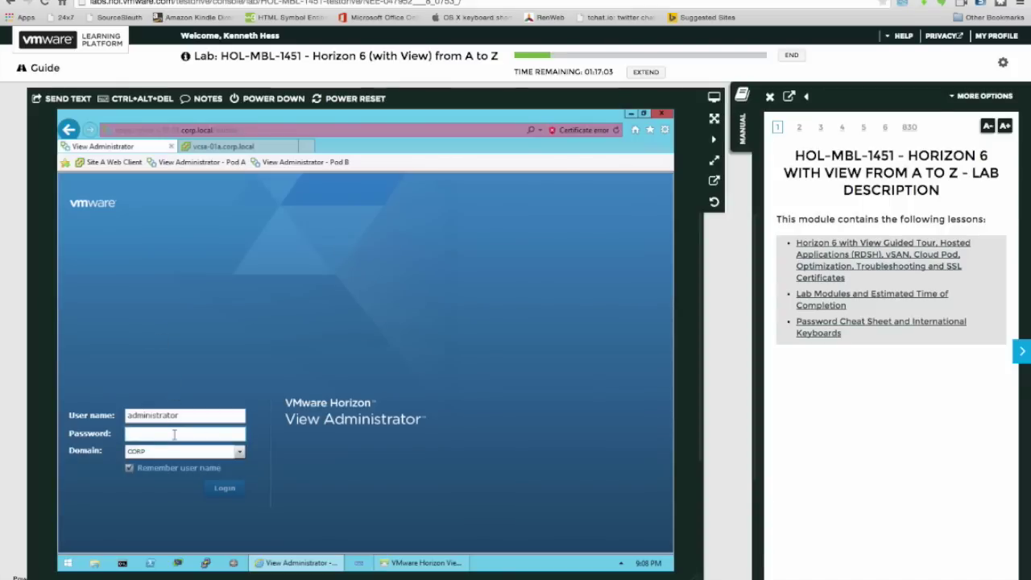
{"action": "type", "text": "VMw"}
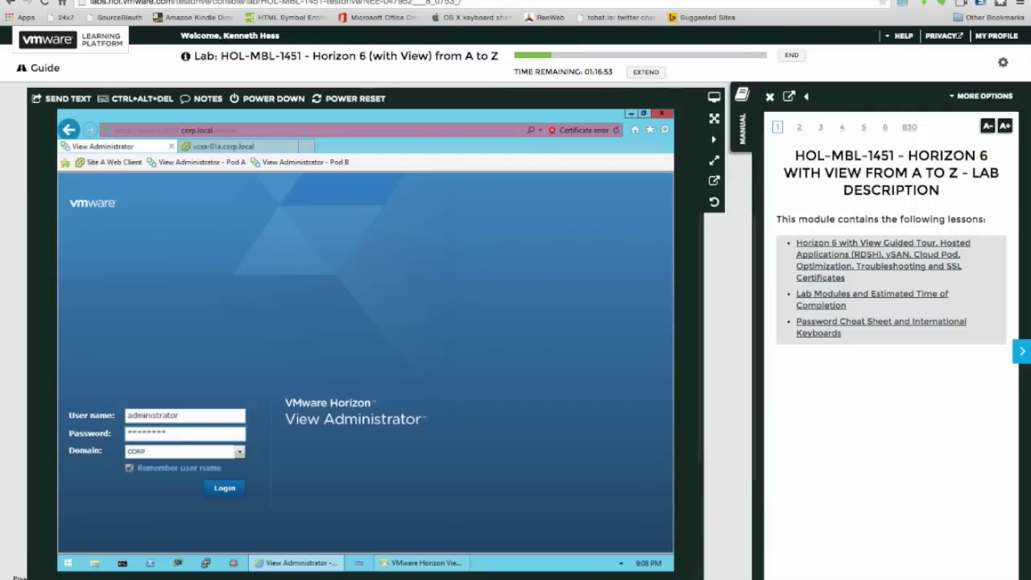
{"action": "key", "text": "Return"}
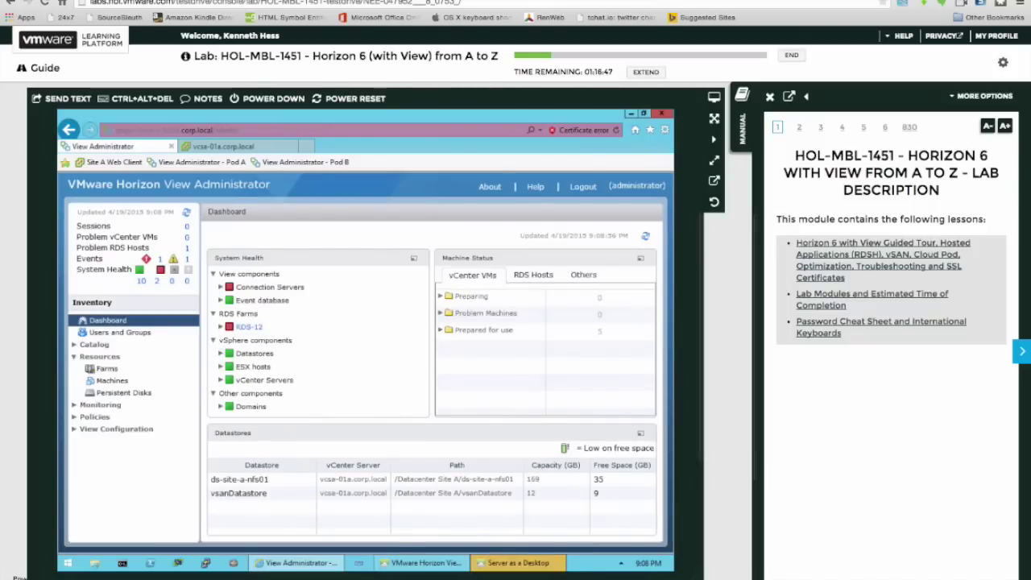
Expand the Connection Servers, Event database, Datastores and ESX hosts entries under System Health.
{"action": "left_click", "coordinate": [220, 287]}
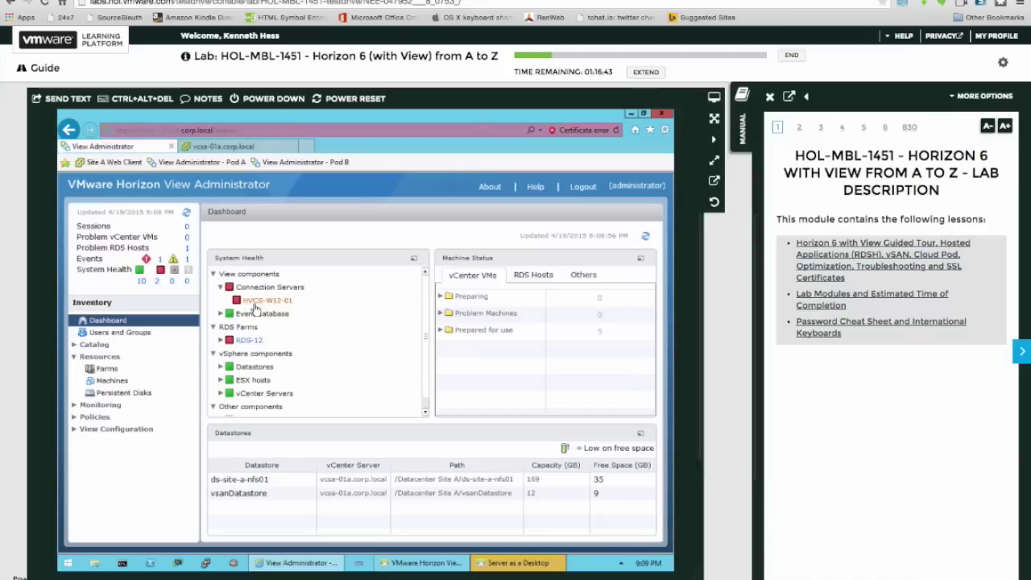
{"action": "left_click", "coordinate": [220, 314]}
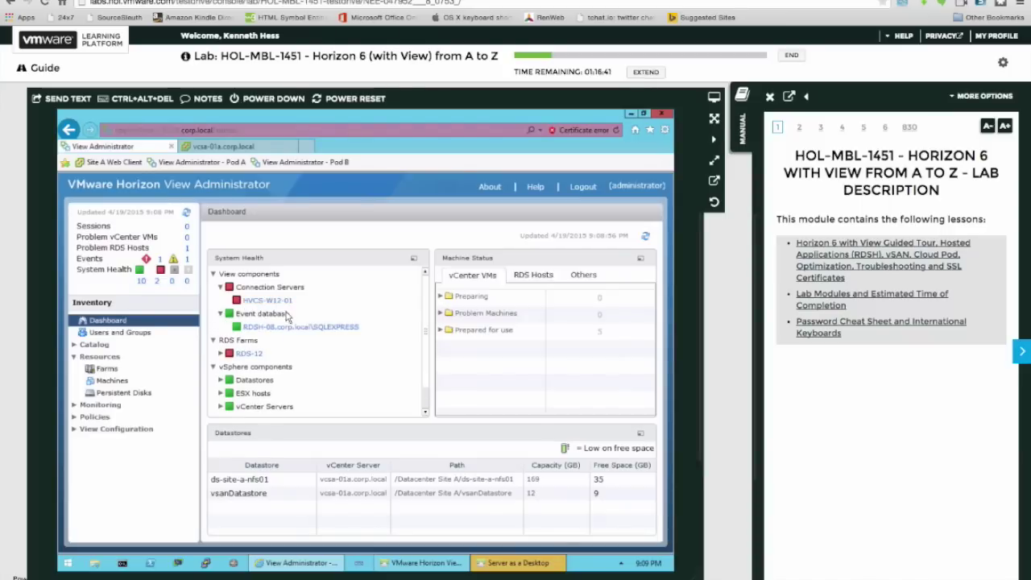
{"action": "scroll", "coordinate": [293, 314], "scroll_direction": "down", "scroll_amount": 1}
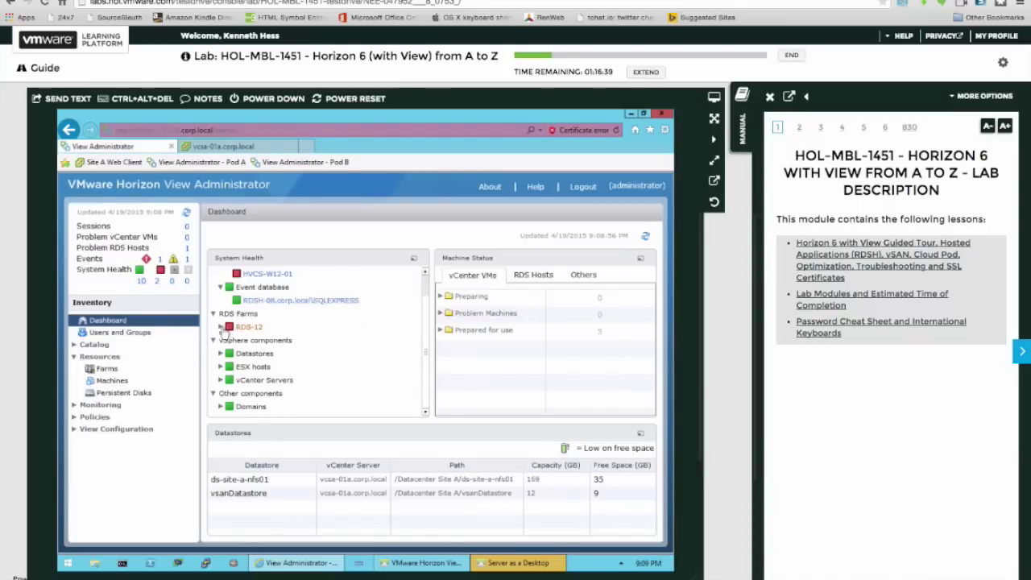
{"action": "left_click", "coordinate": [220, 353]}
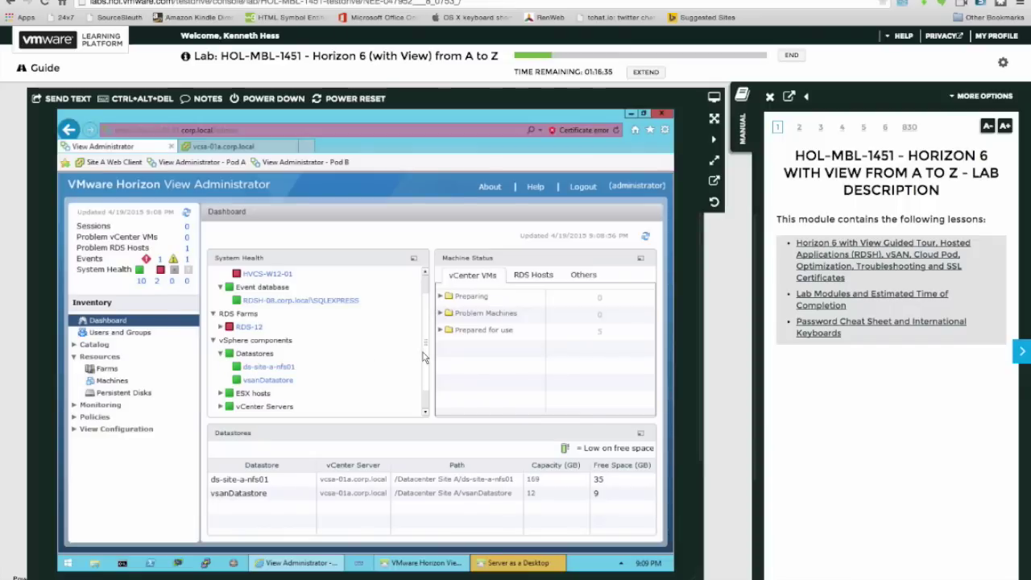
{"action": "scroll", "coordinate": [422, 366], "scroll_direction": "down", "scroll_amount": 2}
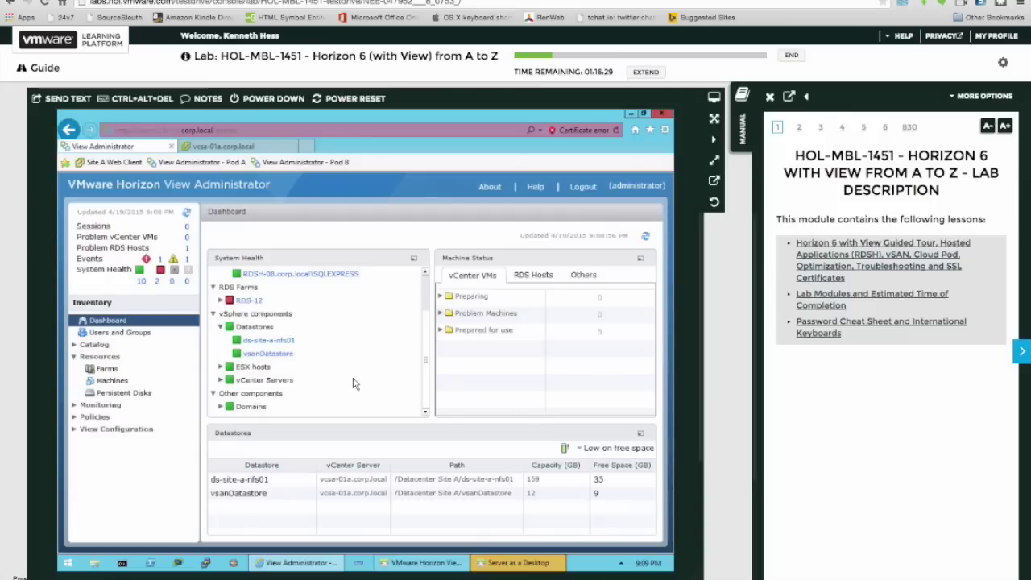
{"action": "left_click", "coordinate": [221, 368]}
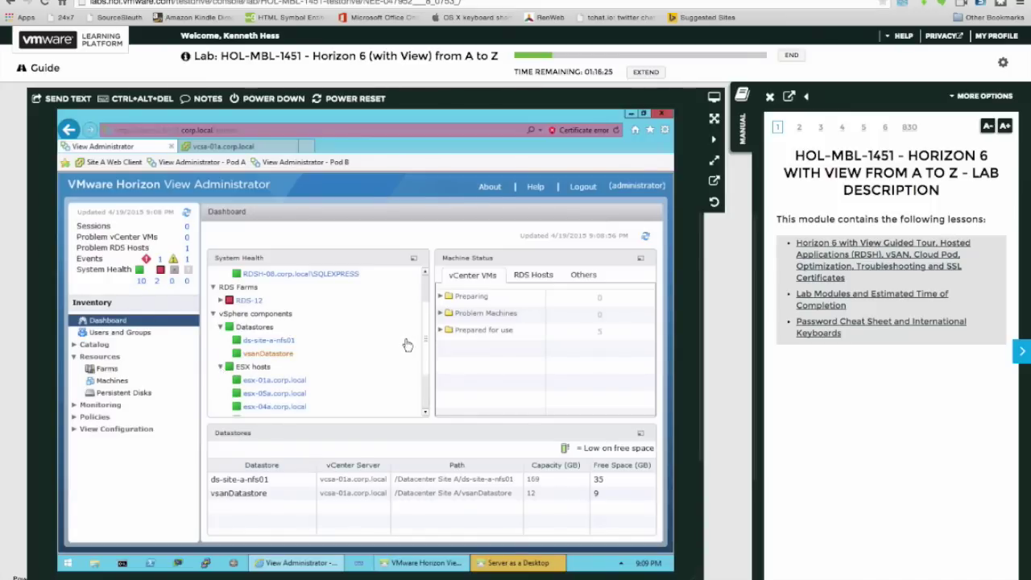
{"action": "left_click_drag", "start_coordinate": [427, 343], "coordinate": [419, 365]}
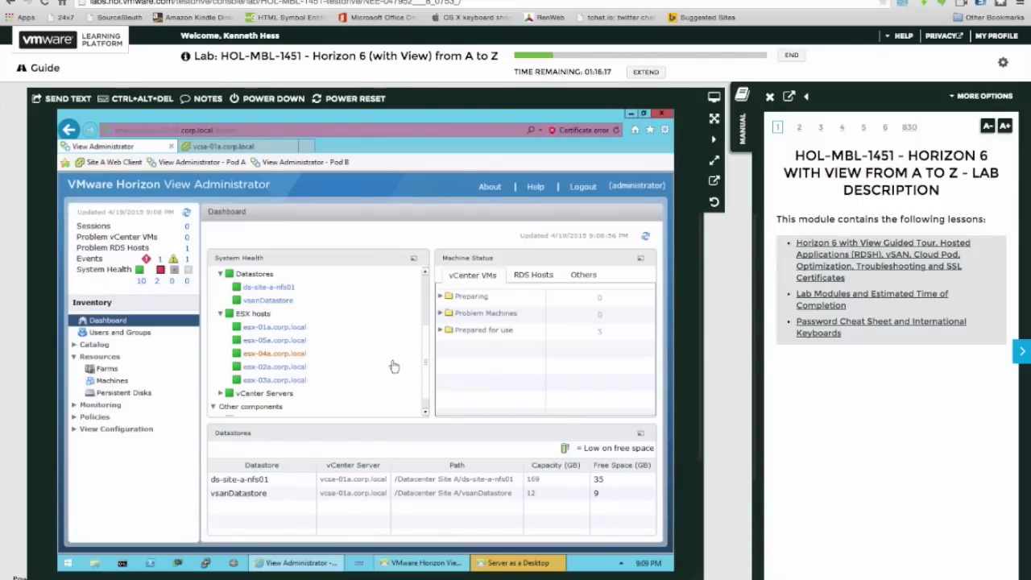
Expand vCenter Servers and Domains, then view and close the esx-03a.corp.local host details.
{"action": "scroll", "coordinate": [428, 396], "scroll_direction": "down", "scroll_amount": 1}
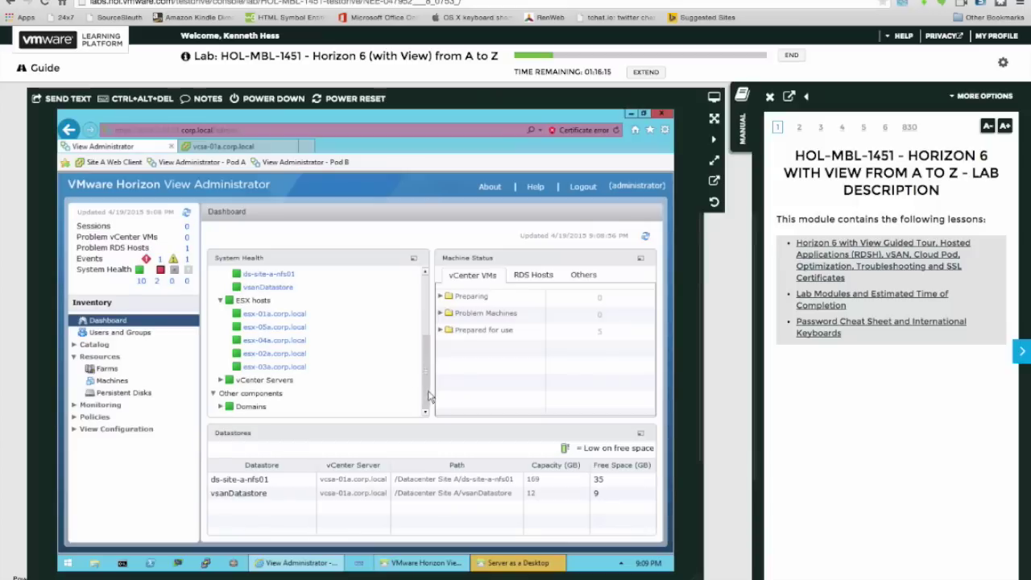
{"action": "left_click", "coordinate": [221, 380]}
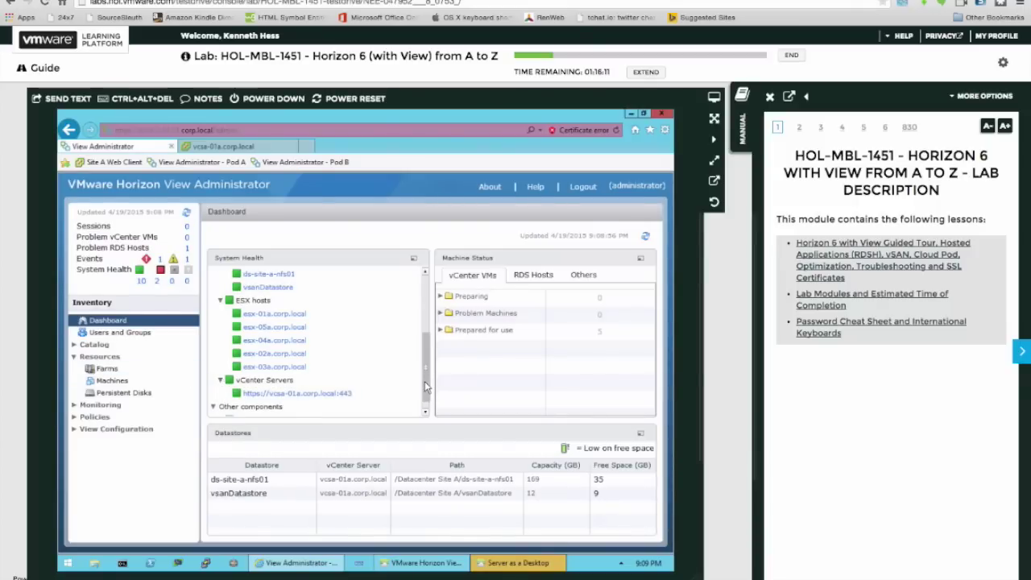
{"action": "scroll", "coordinate": [424, 386], "scroll_direction": "down", "scroll_amount": 1}
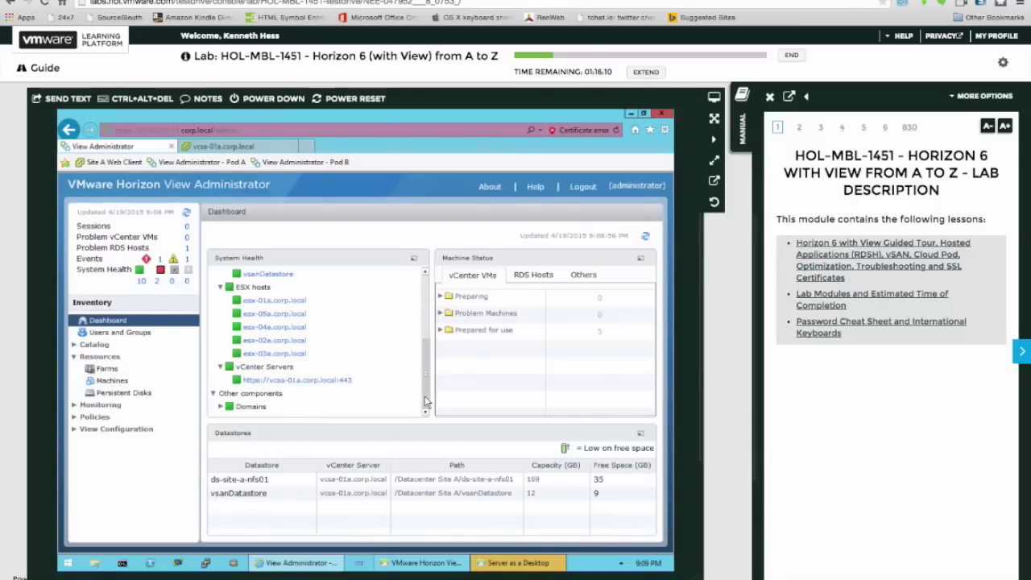
{"action": "left_click", "coordinate": [222, 406]}
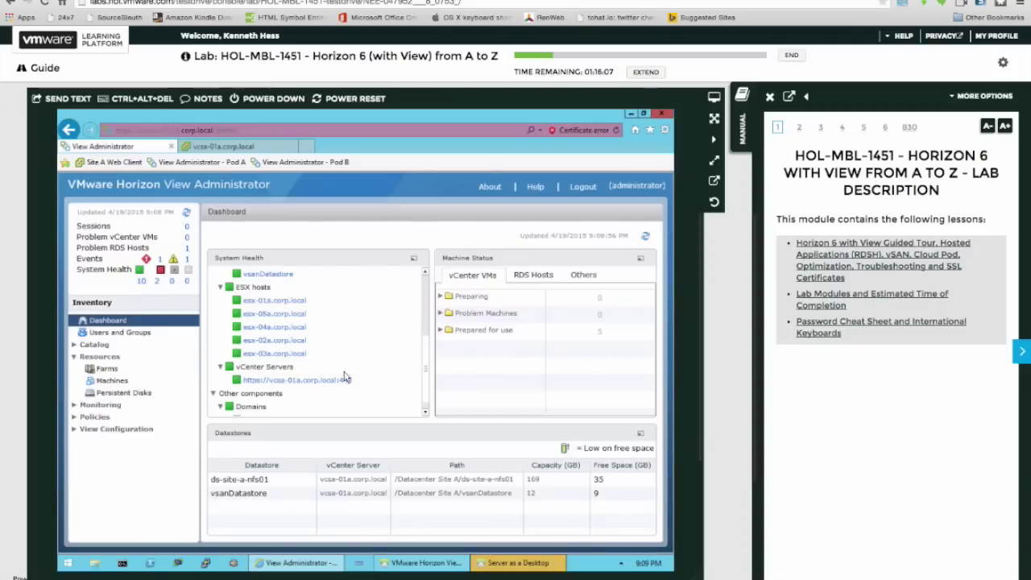
{"action": "scroll", "coordinate": [426, 395], "scroll_direction": "down", "scroll_amount": 1}
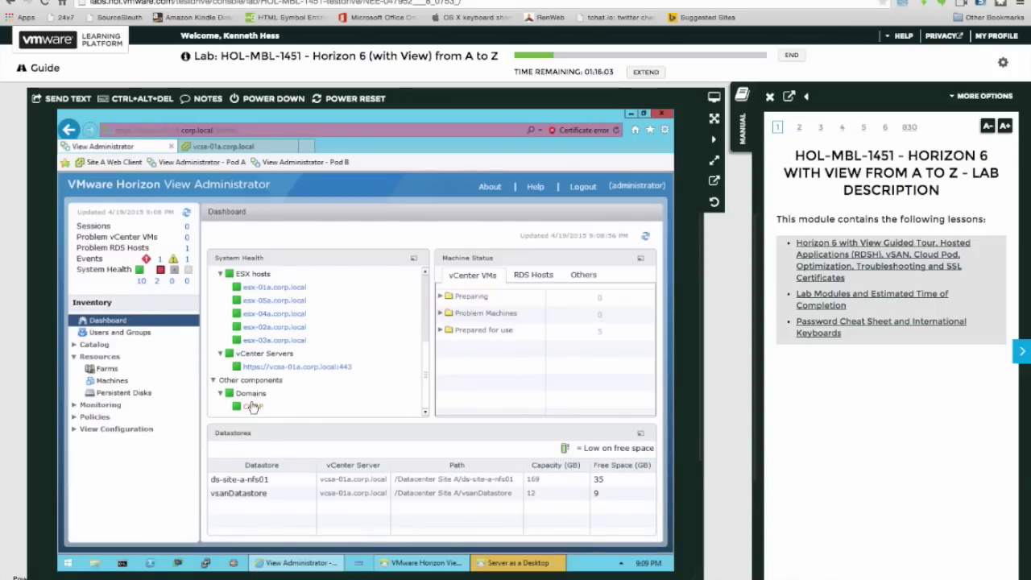
{"action": "left_click", "coordinate": [291, 342]}
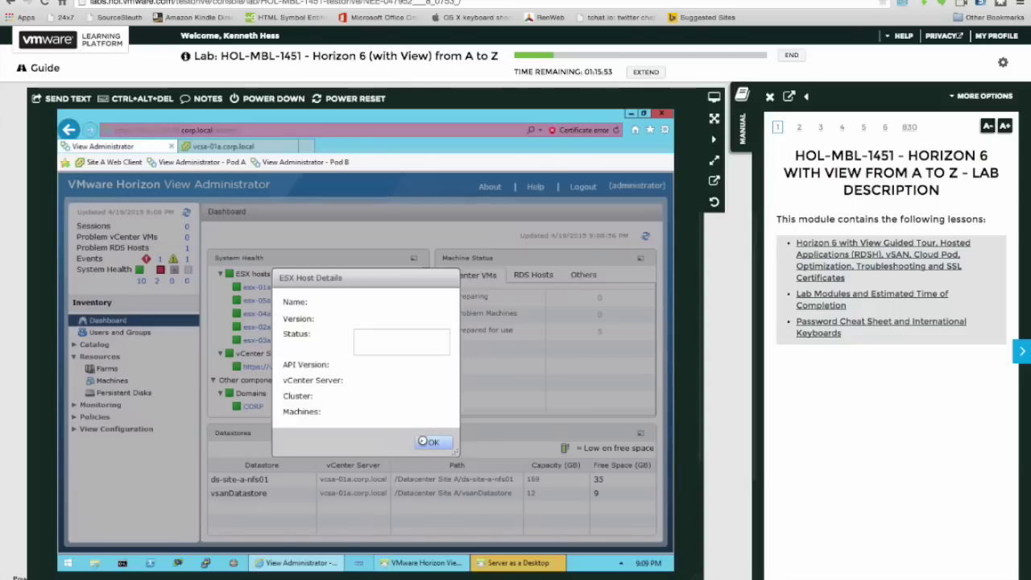
{"action": "left_click", "coordinate": [425, 441]}
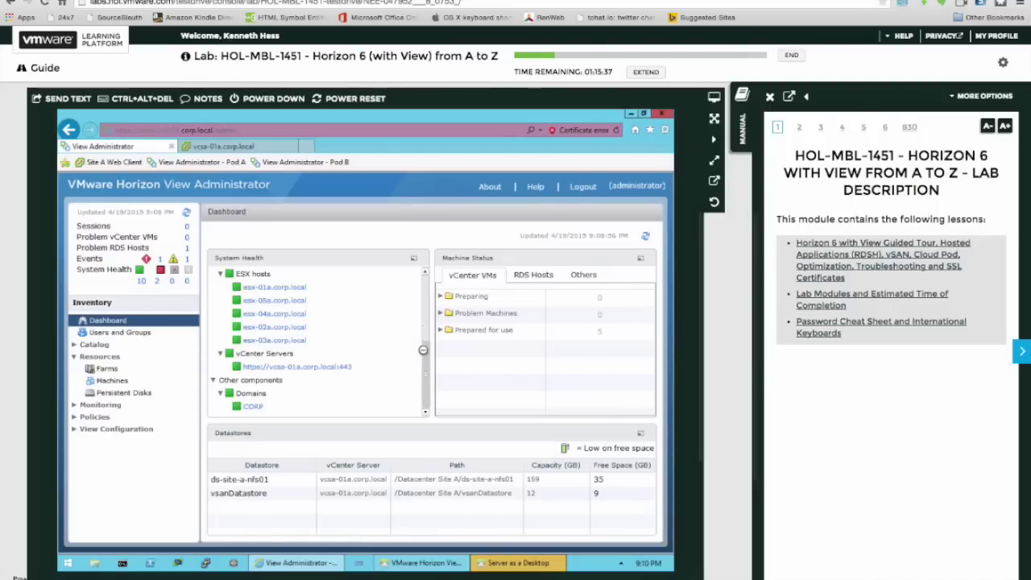
{"action": "scroll", "coordinate": [422, 349], "scroll_direction": "up", "scroll_amount": 1}
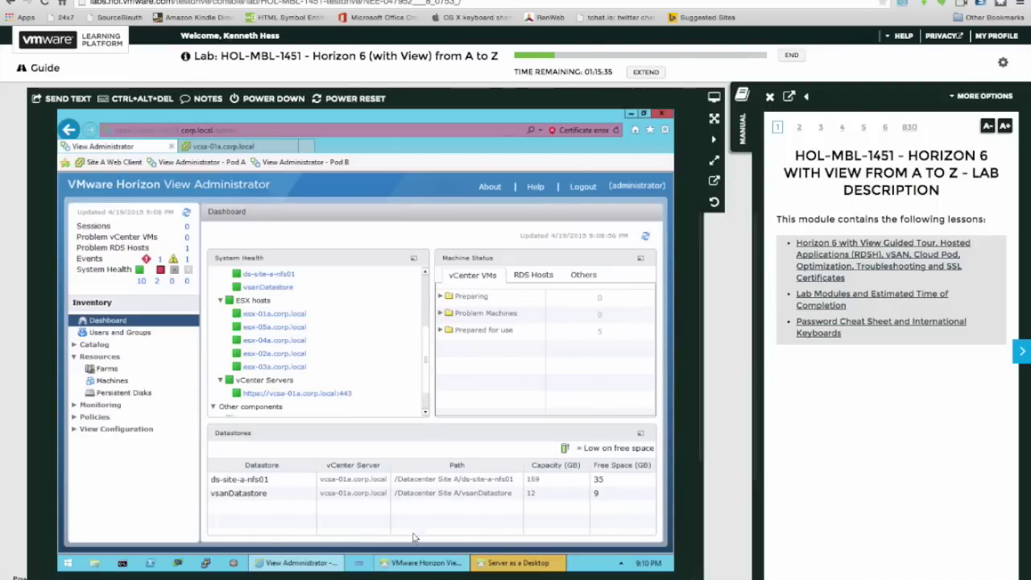
Restart the Server as a Desktop remote session with Restart Now to apply changes.
{"action": "mouse_move", "coordinate": [413, 562]}
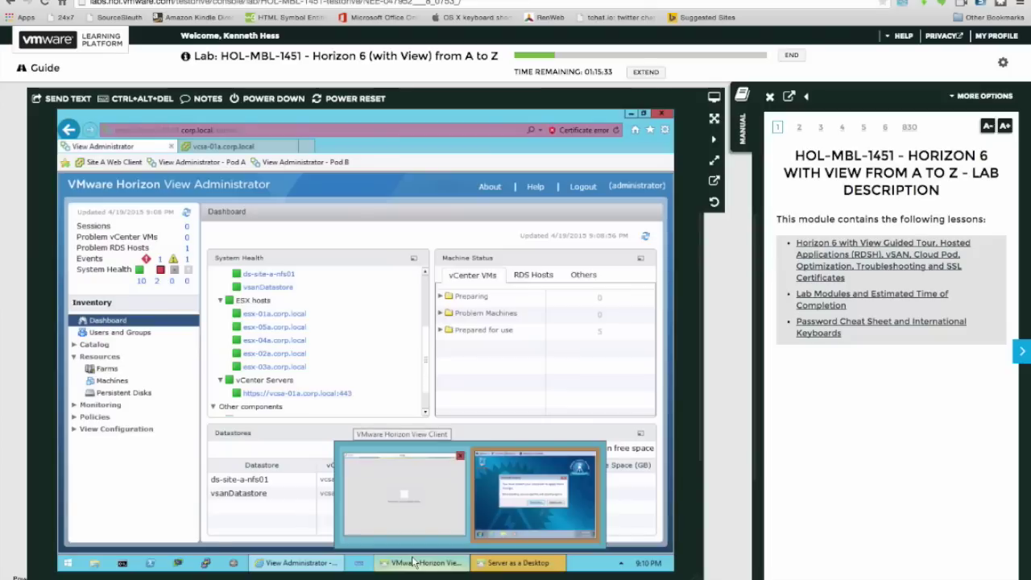
{"action": "left_click", "coordinate": [481, 529]}
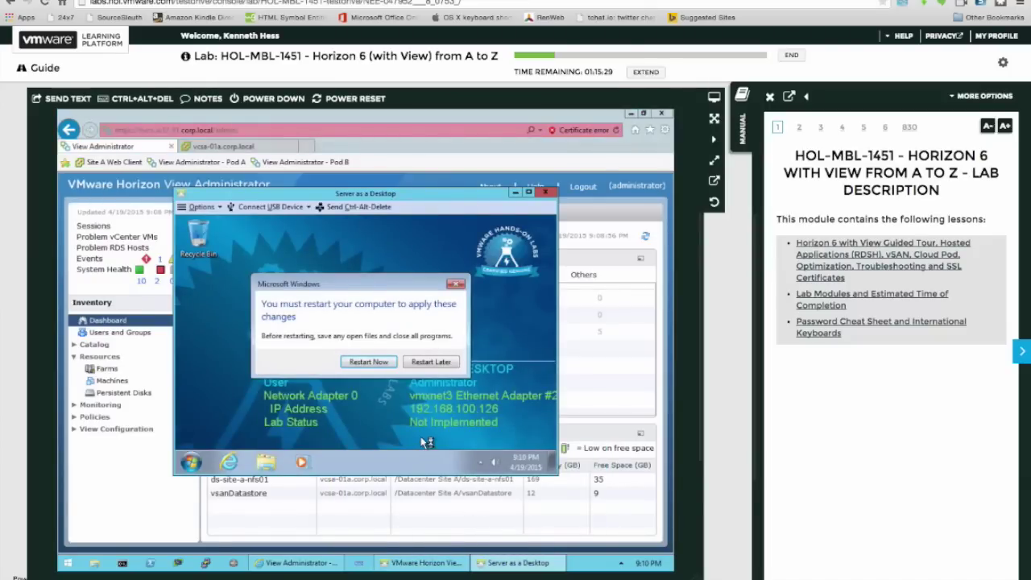
{"action": "left_click", "coordinate": [382, 362]}
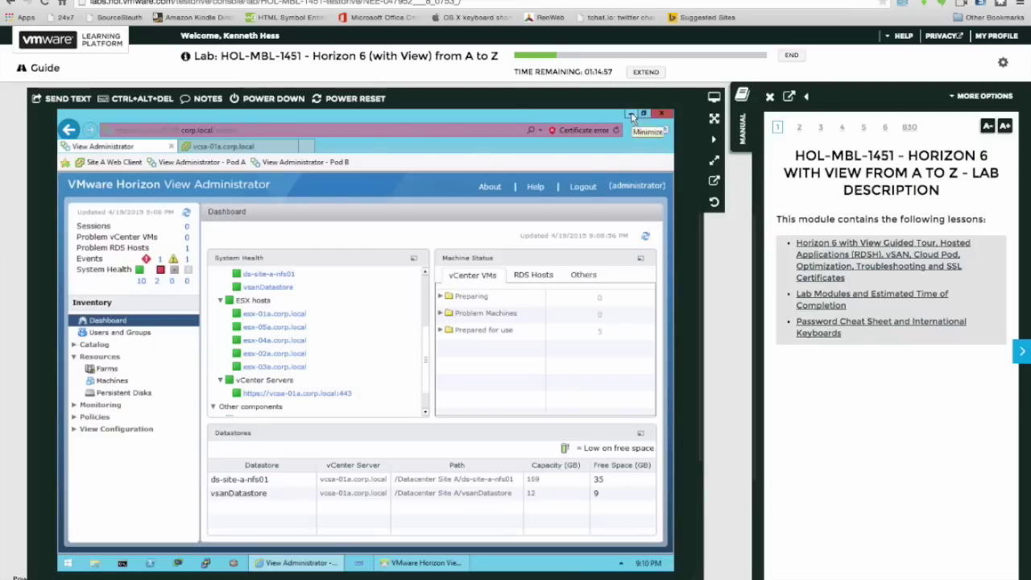
Minimize the View Administrator browser and bring the Horizon View Client back in front.
{"action": "left_click", "coordinate": [631, 115]}
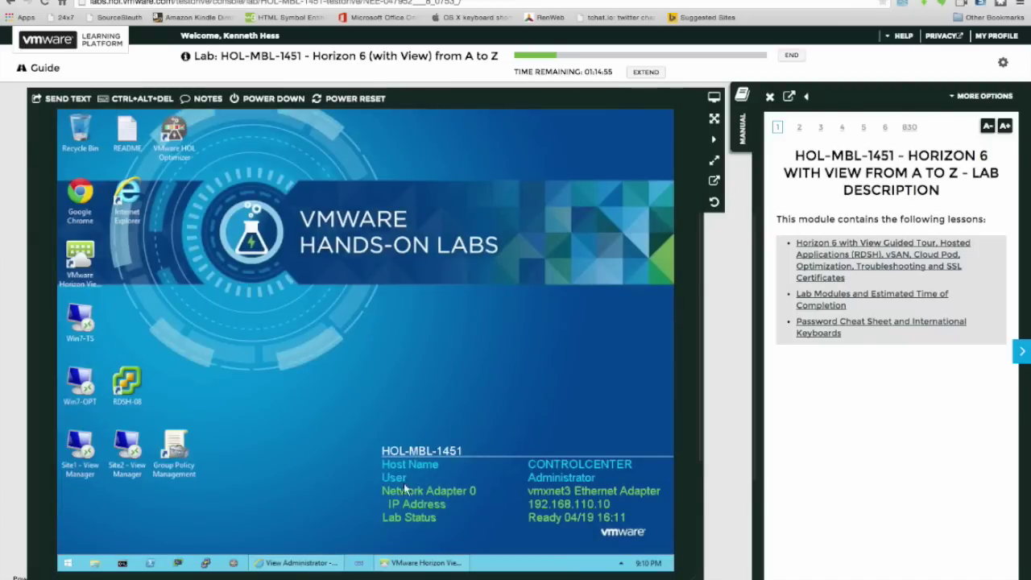
{"action": "mouse_move", "coordinate": [403, 563]}
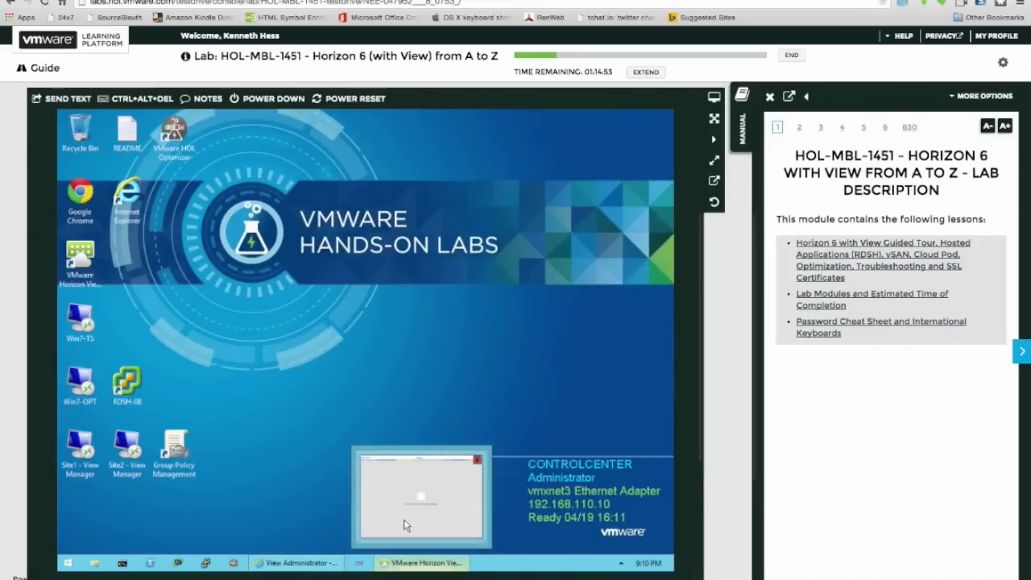
{"action": "left_click", "coordinate": [406, 525]}
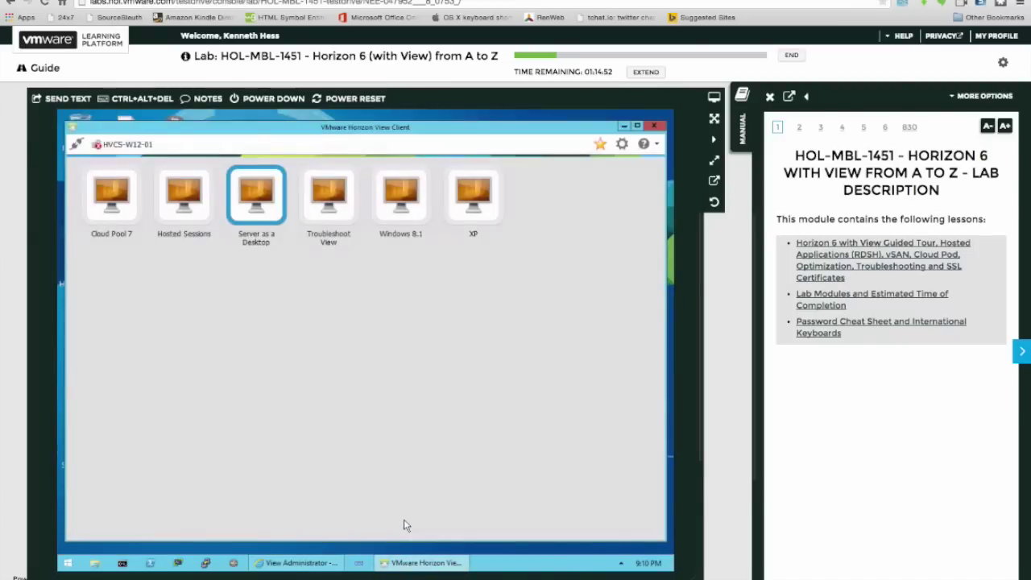
Try connecting to the XP desktop, cancel its no-sources error, and select the Windows 8.1 desktop.
{"action": "left_click", "coordinate": [414, 568]}
{"action": "left_click", "coordinate": [413, 566]}
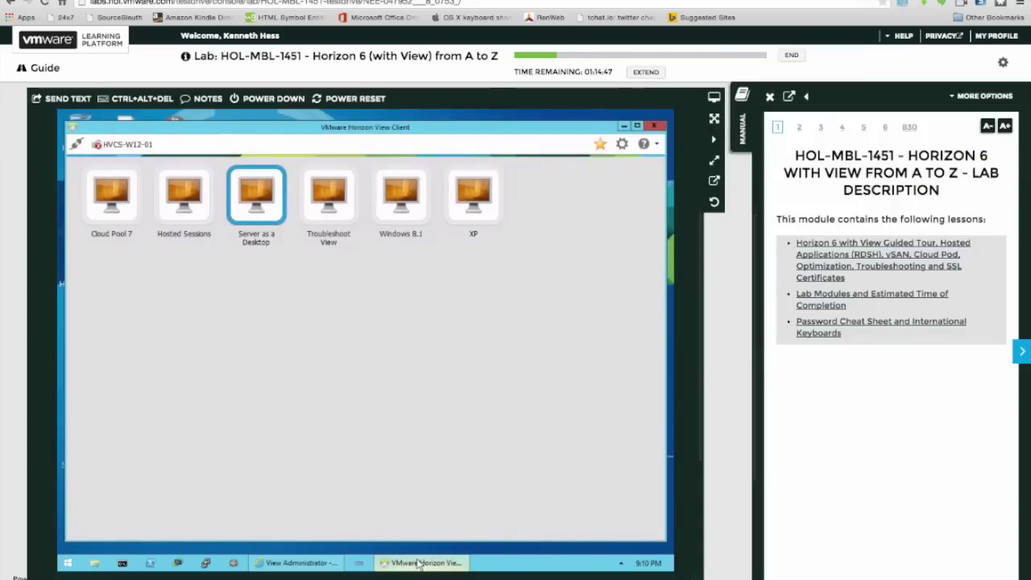
{"action": "mouse_move", "coordinate": [418, 565]}
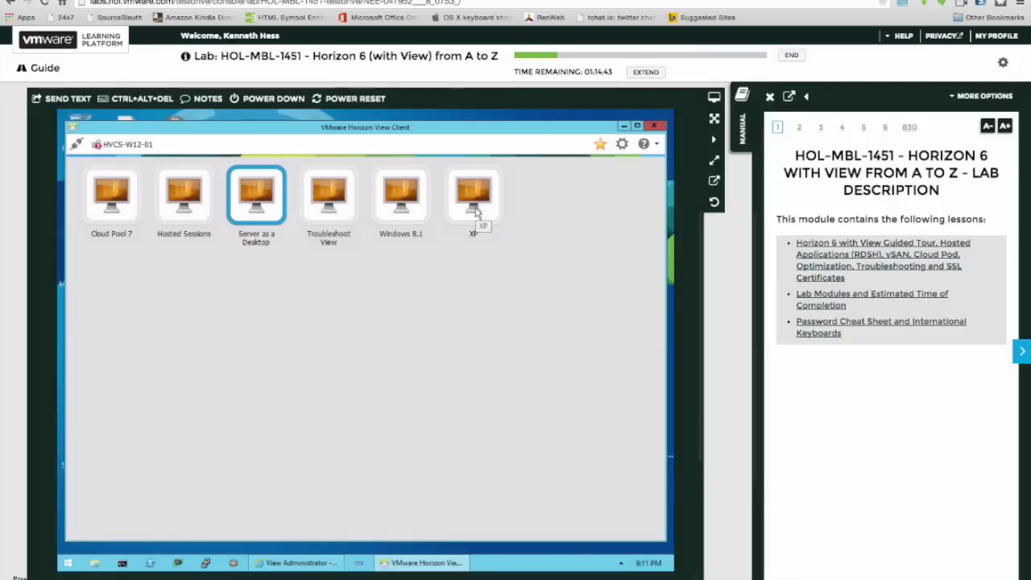
{"action": "double_click", "coordinate": [475, 209]}
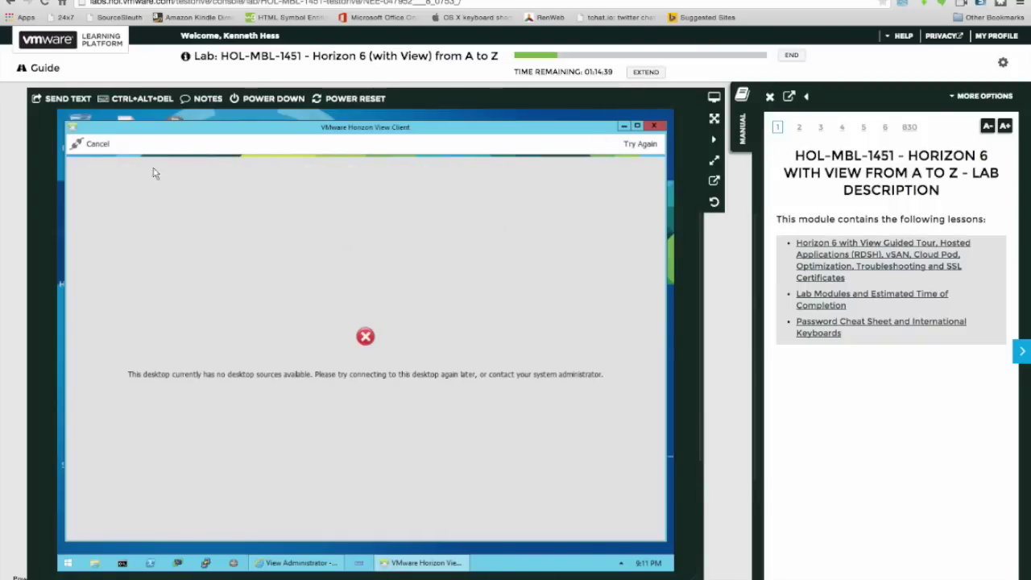
{"action": "left_click", "coordinate": [101, 148]}
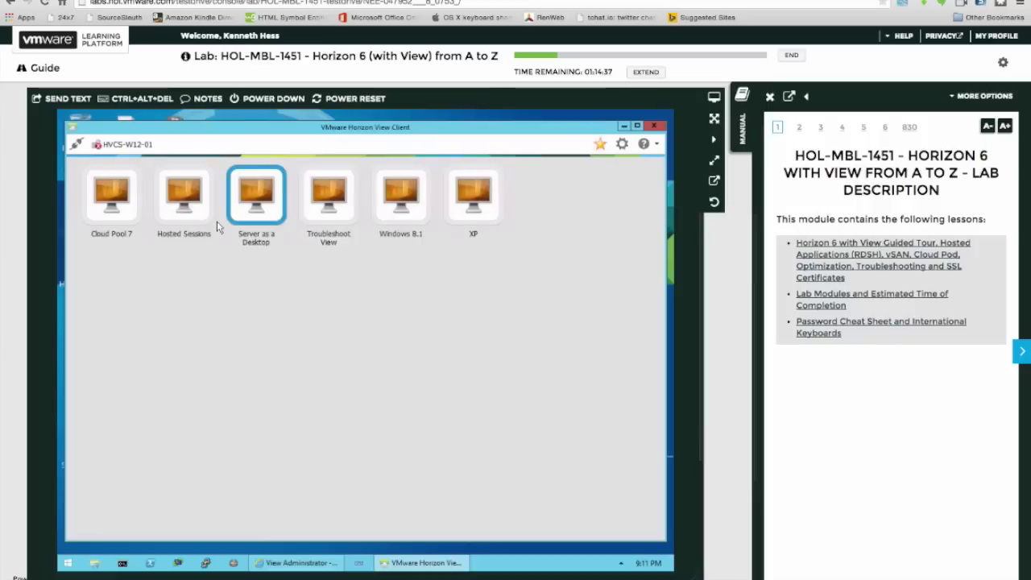
{"action": "left_click", "coordinate": [395, 206]}
Connect to the Windows 8.1 desktop, launch Internet Explorer, and select its address bar.
{"action": "double_click", "coordinate": [393, 206]}
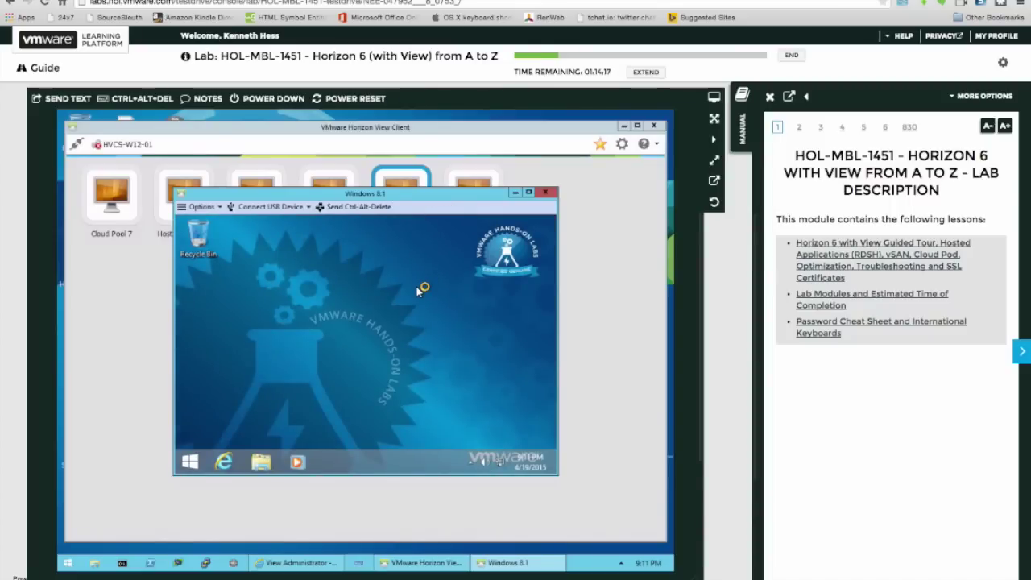
{"action": "left_click", "coordinate": [223, 465]}
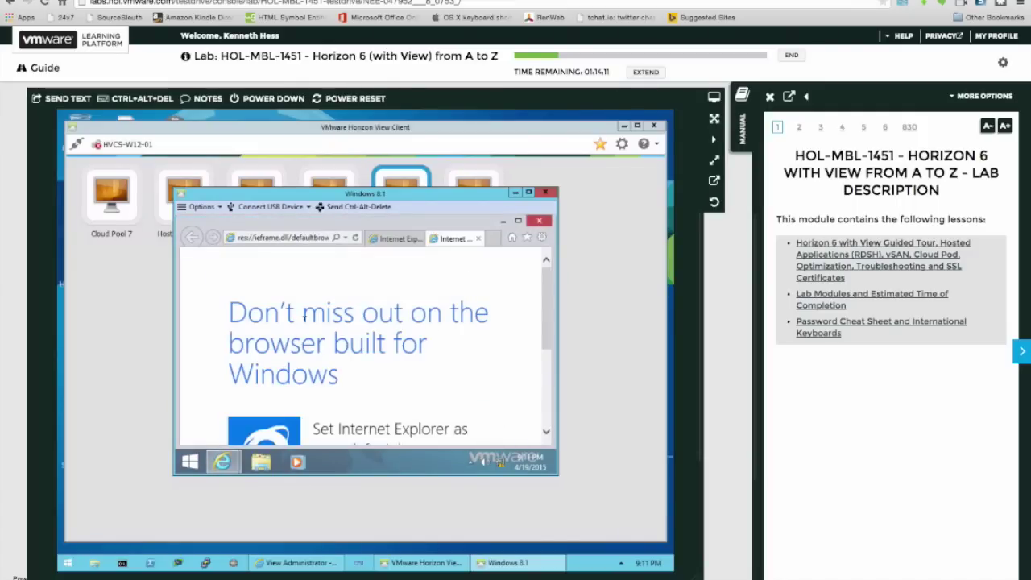
{"action": "left_click", "coordinate": [320, 239]}
{"action": "type", "text": "w"}
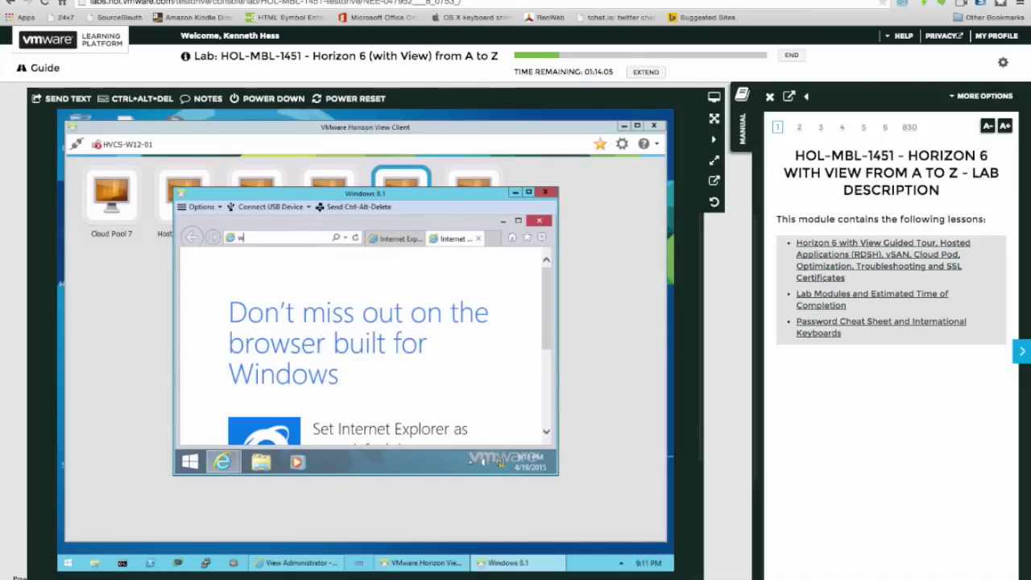
{"action": "type", "text": "ww.google.com"}
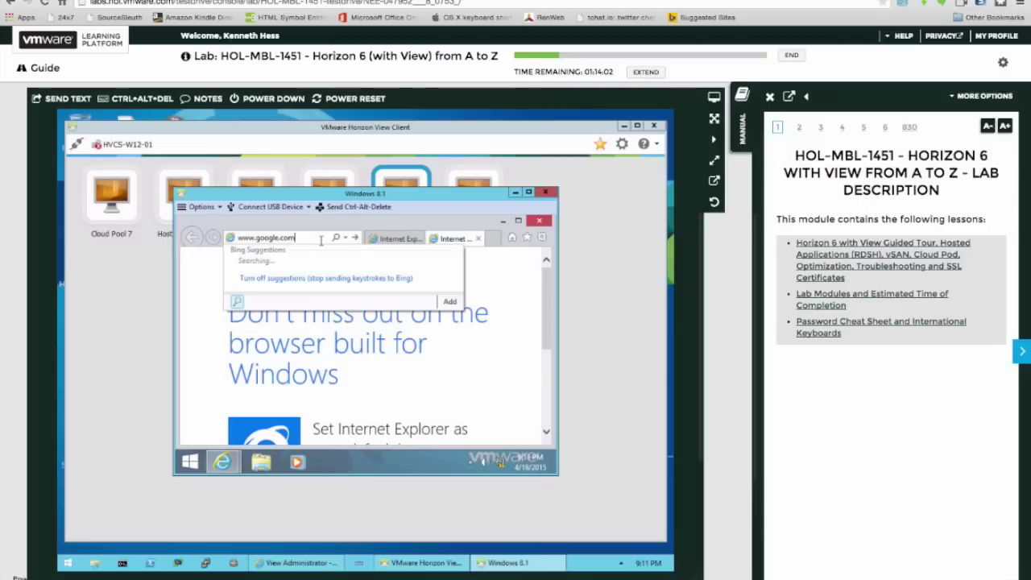
{"action": "key", "text": "Return"}
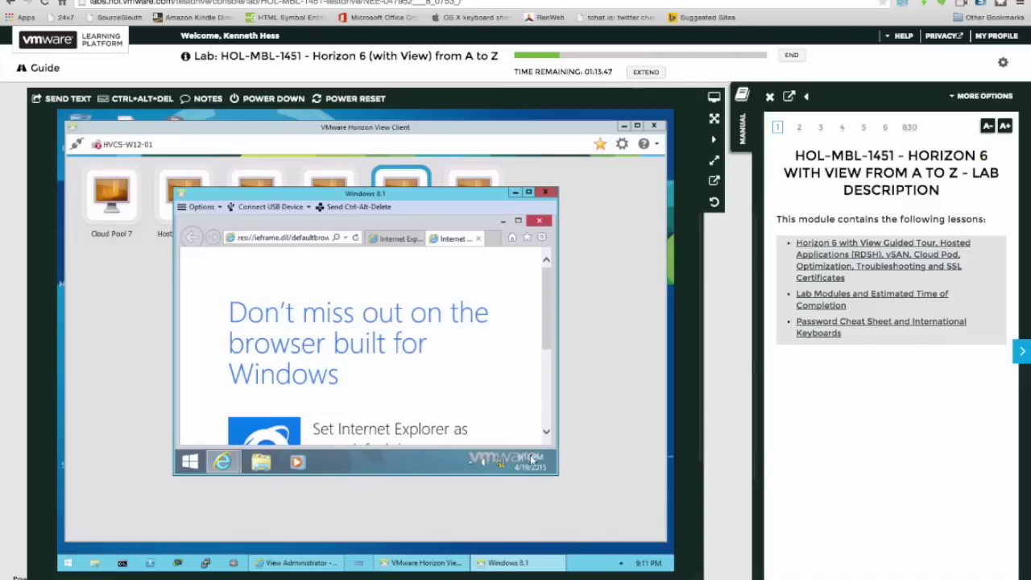
{"action": "right_click", "coordinate": [499, 464]}
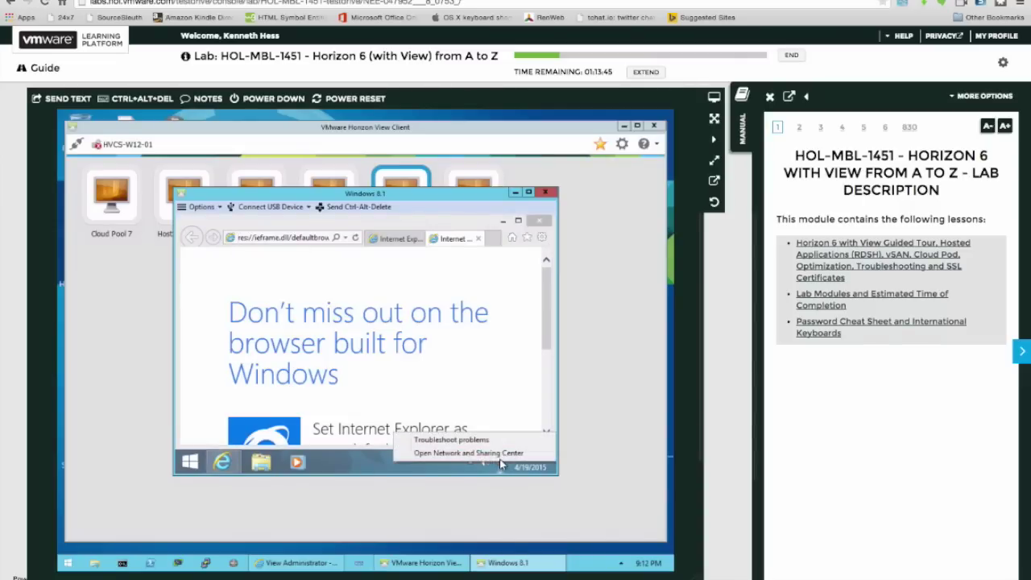
{"action": "left_click", "coordinate": [498, 453]}
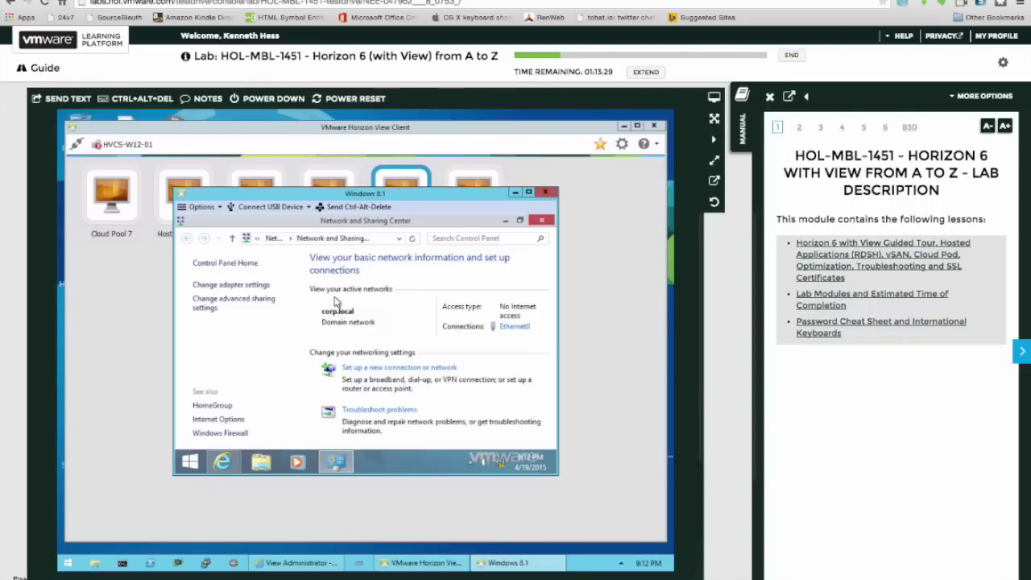
{"action": "left_click", "coordinate": [542, 221]}
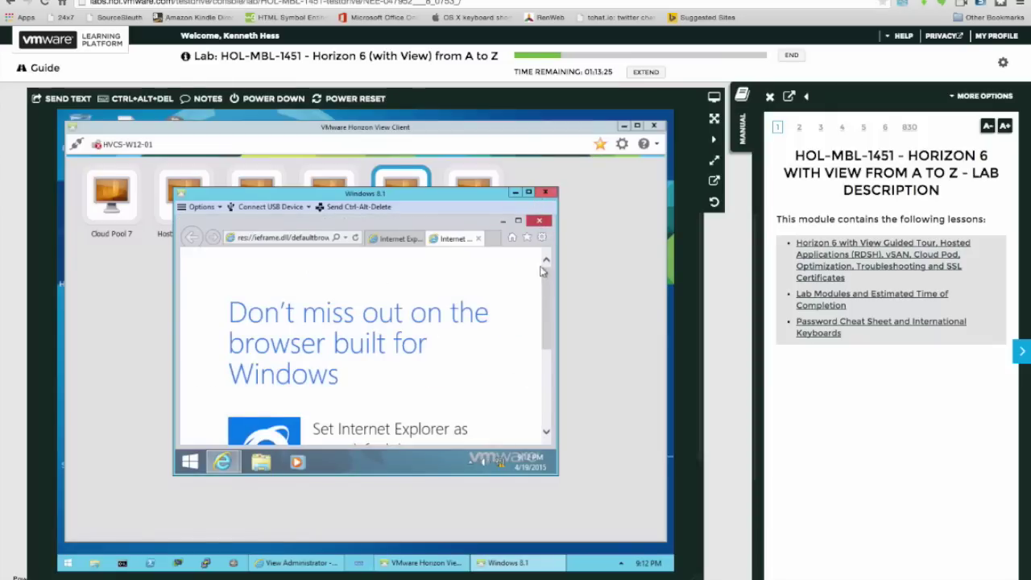
{"action": "left_click_drag", "start_coordinate": [545, 325], "coordinate": [546, 282]}
{"action": "left_click", "coordinate": [263, 462]}
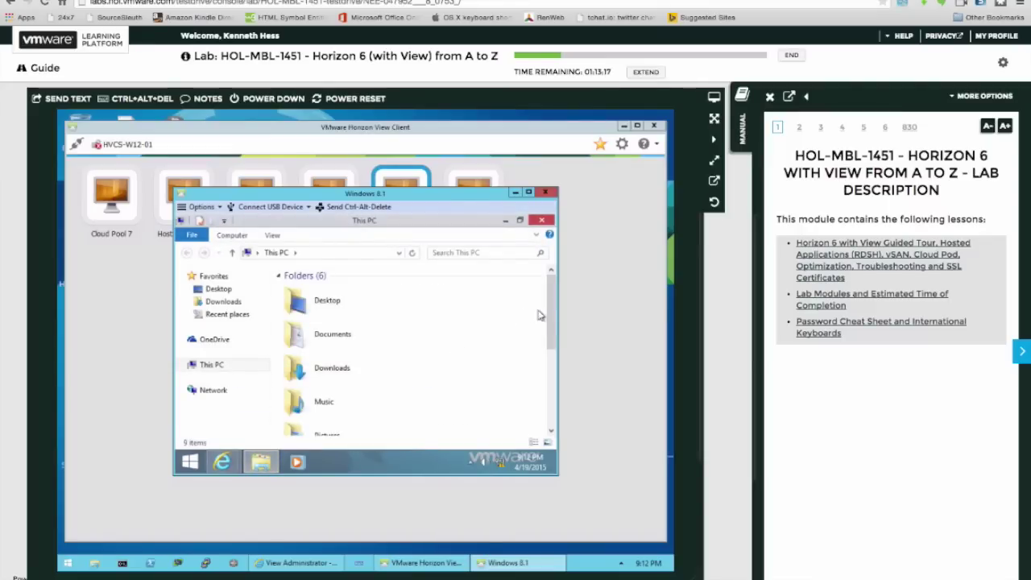
{"action": "left_click_drag", "start_coordinate": [548, 315], "coordinate": [543, 403]}
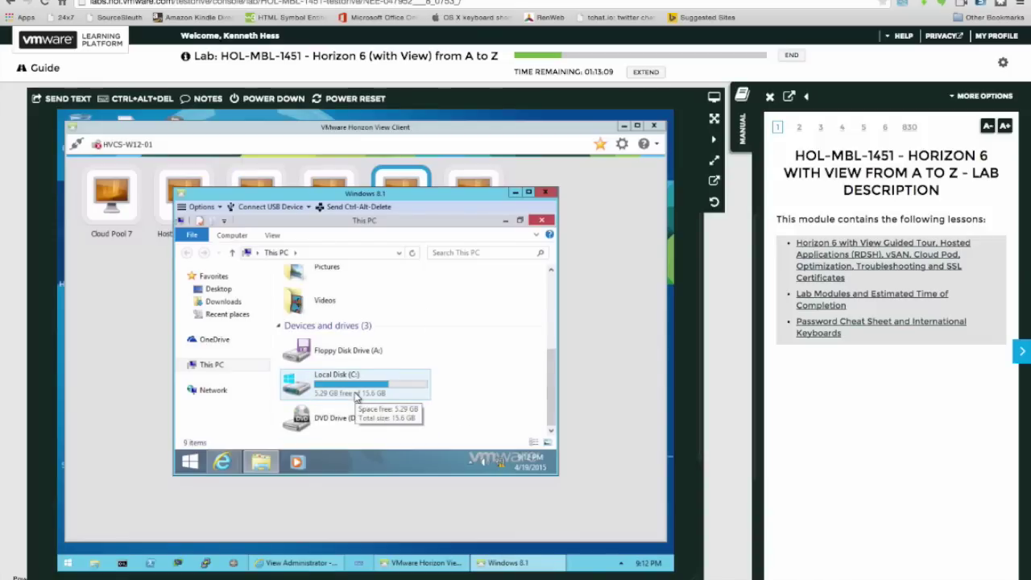
{"action": "double_click", "coordinate": [356, 394]}
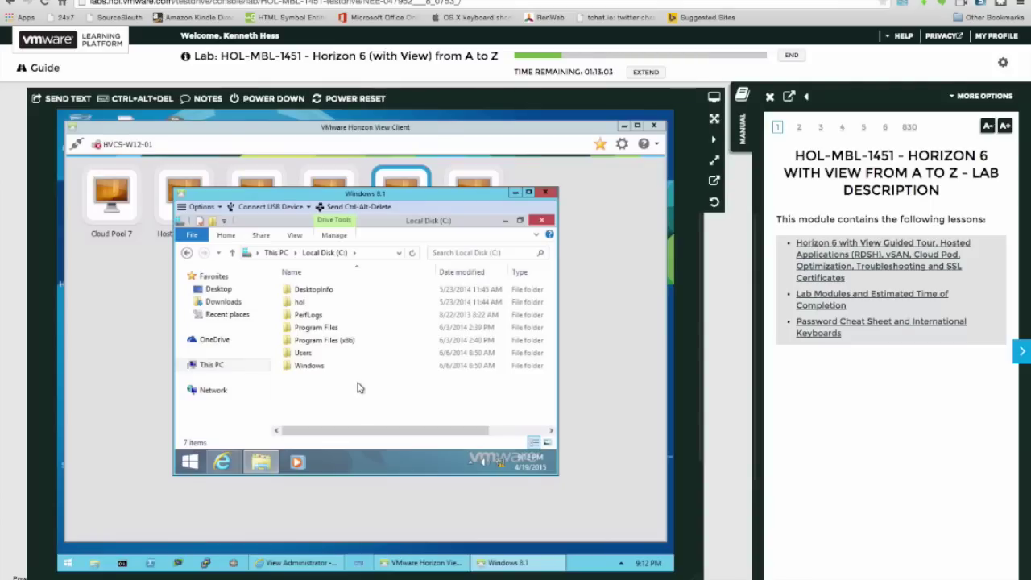
{"action": "left_click", "coordinate": [309, 366]}
{"action": "left_click", "coordinate": [536, 224]}
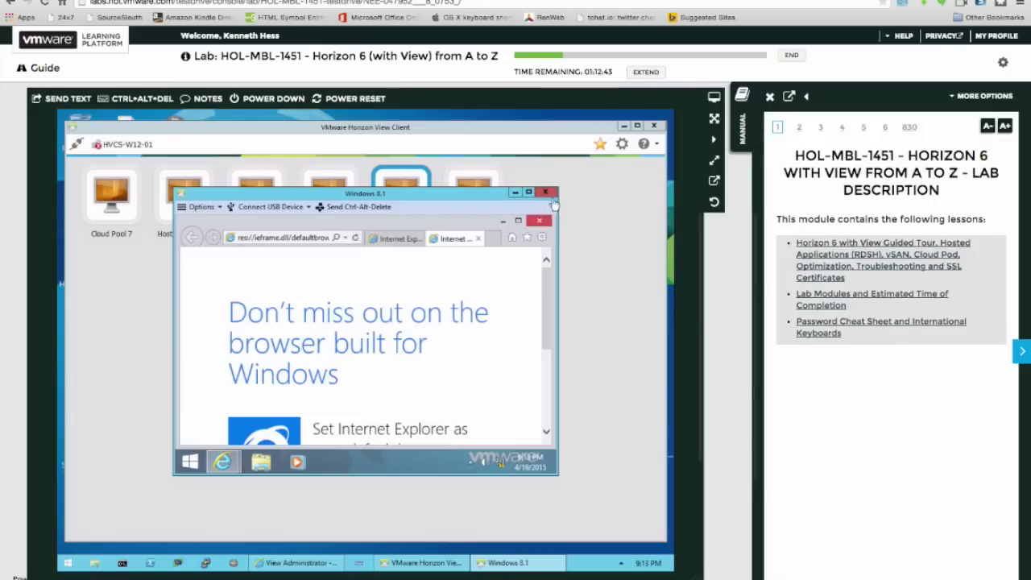
Disconnect the Windows 8.1 session, then try the XP pool and cancel its no-desktop-sources error.
{"action": "left_click", "coordinate": [531, 220]}
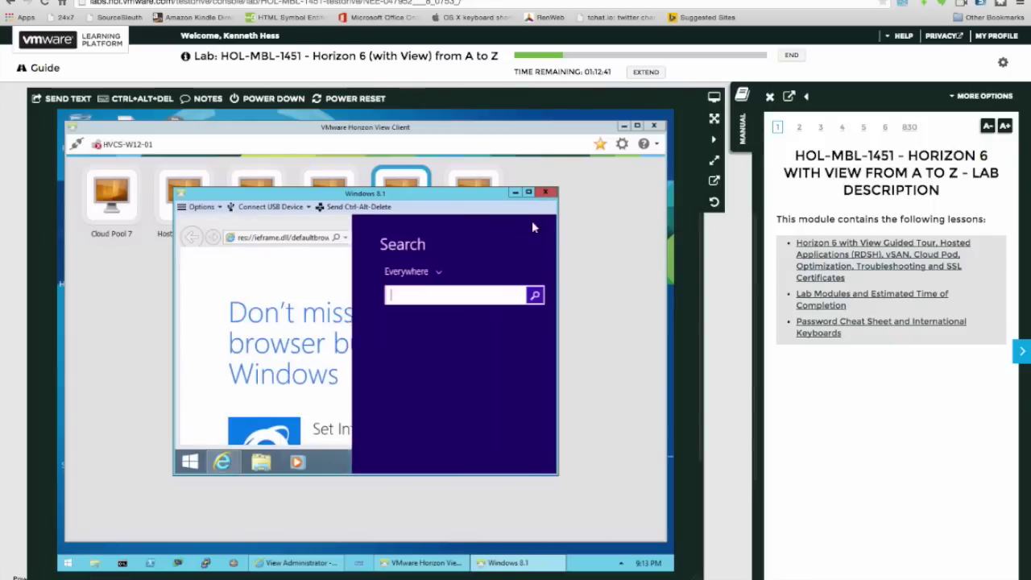
{"action": "left_click", "coordinate": [314, 284]}
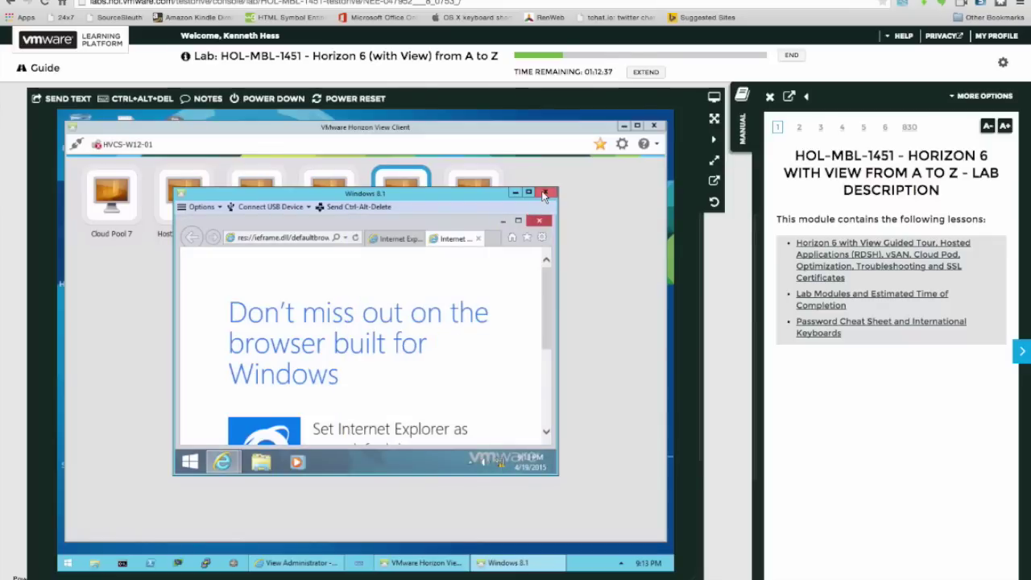
{"action": "left_click", "coordinate": [544, 194]}
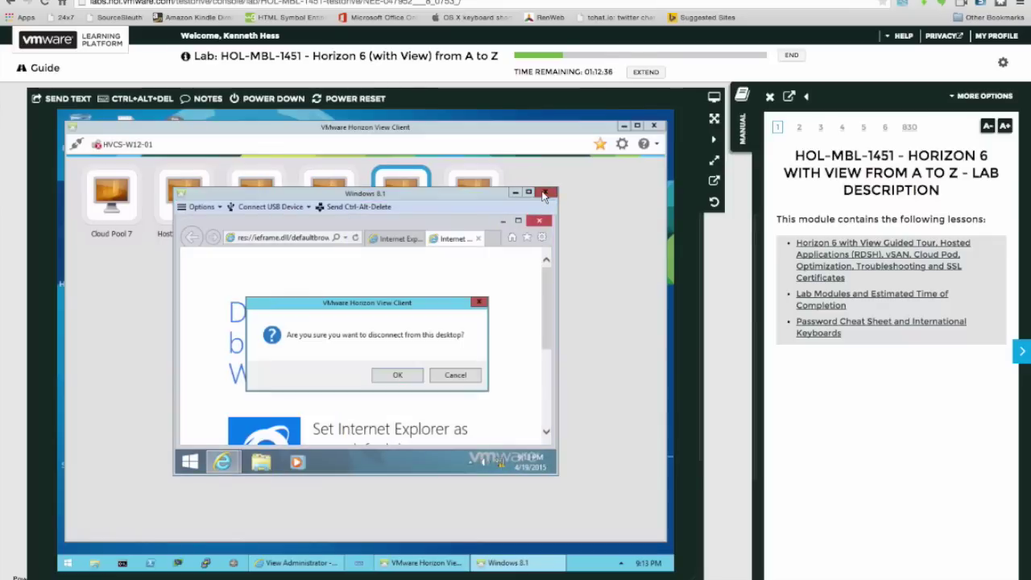
{"action": "left_click", "coordinate": [398, 375]}
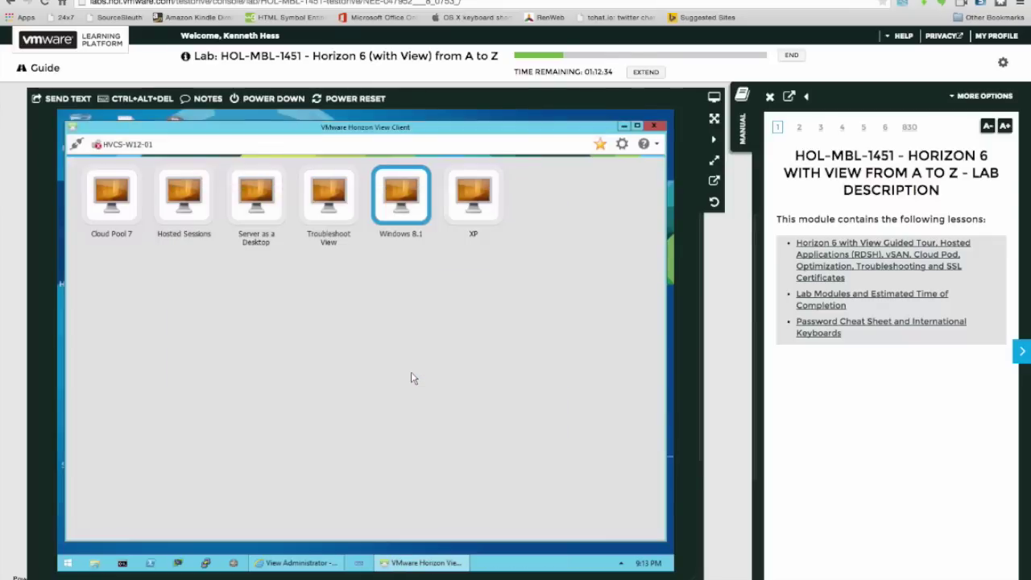
{"action": "double_click", "coordinate": [473, 204]}
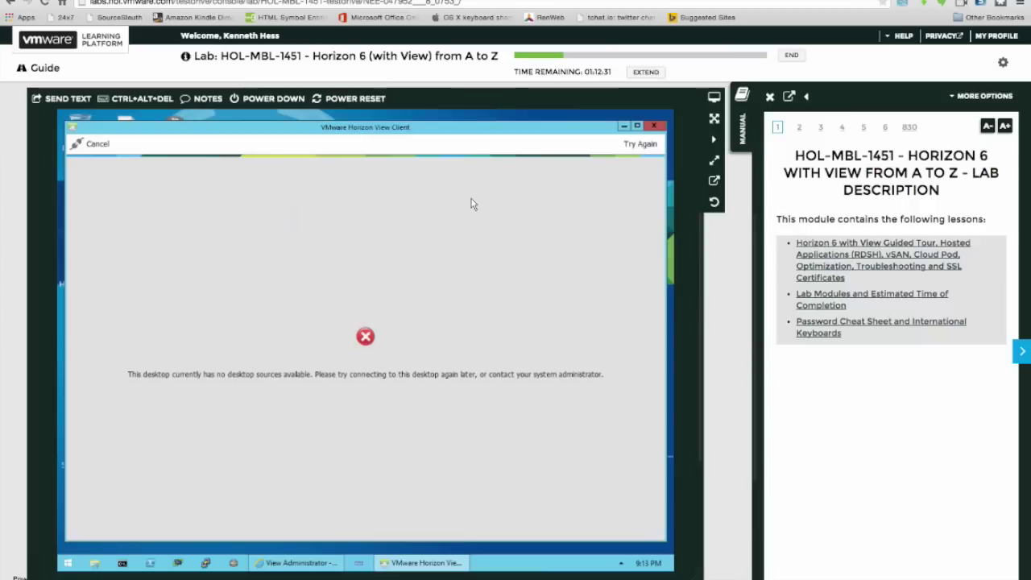
{"action": "left_click", "coordinate": [97, 145]}
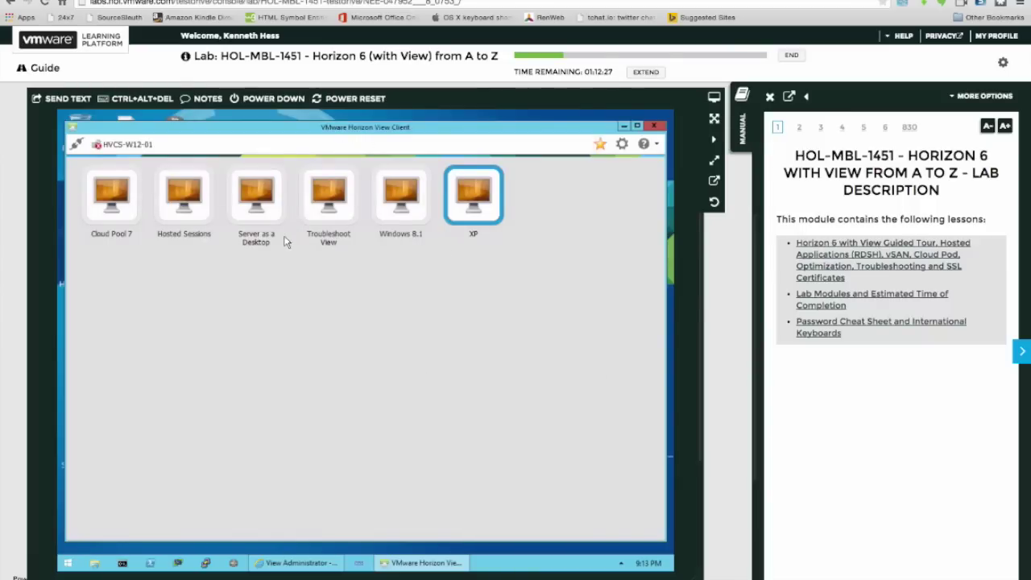
Launch the Server as a Desktop pool and wait for Windows Server 2008 R2 to load.
{"action": "double_click", "coordinate": [246, 215]}
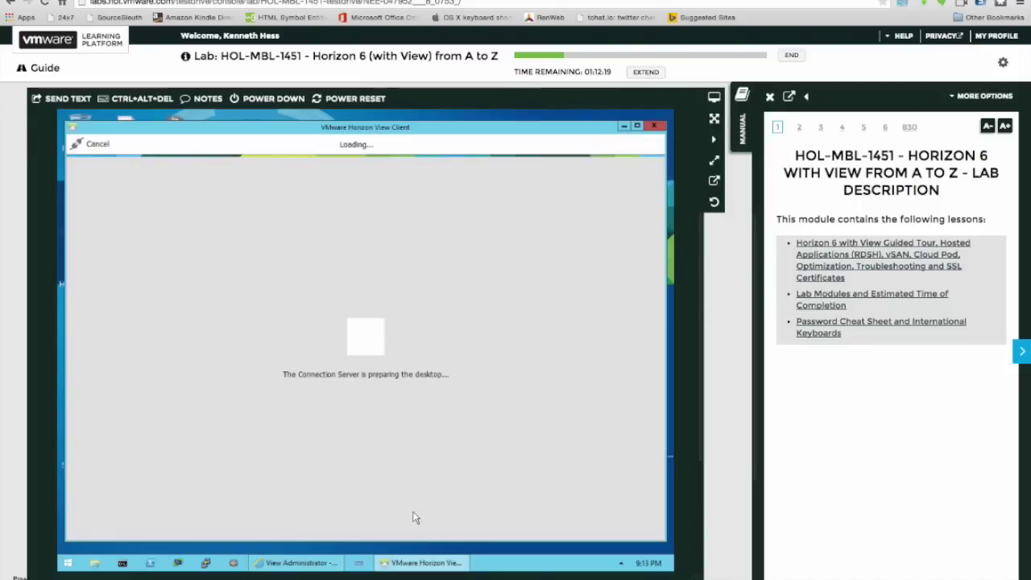
{"action": "mouse_move", "coordinate": [412, 562]}
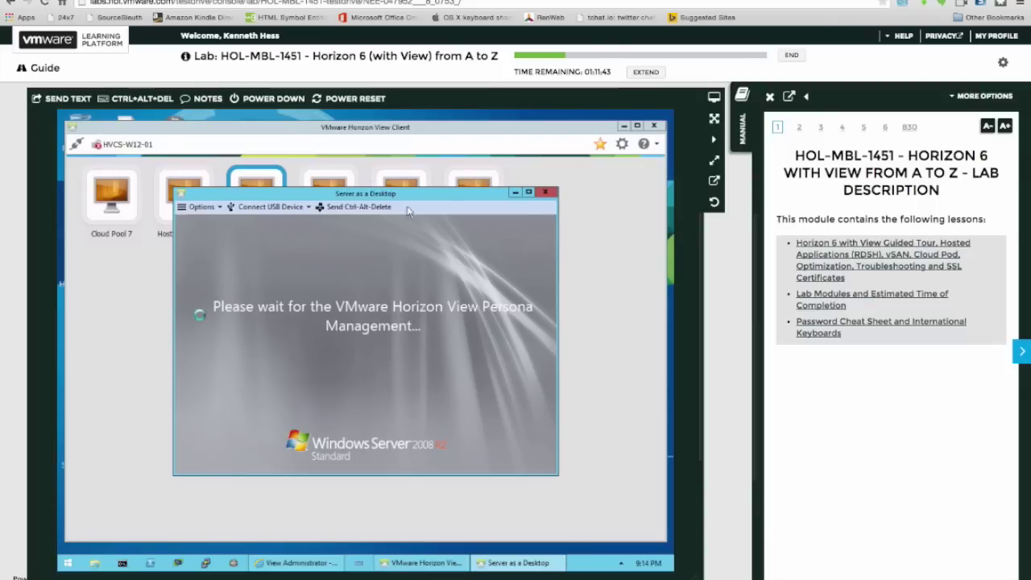
Minimize Server as a Desktop and launch Windows 8.1 twice, cancelling the still-logging-off error once.
{"action": "left_click", "coordinate": [515, 194]}
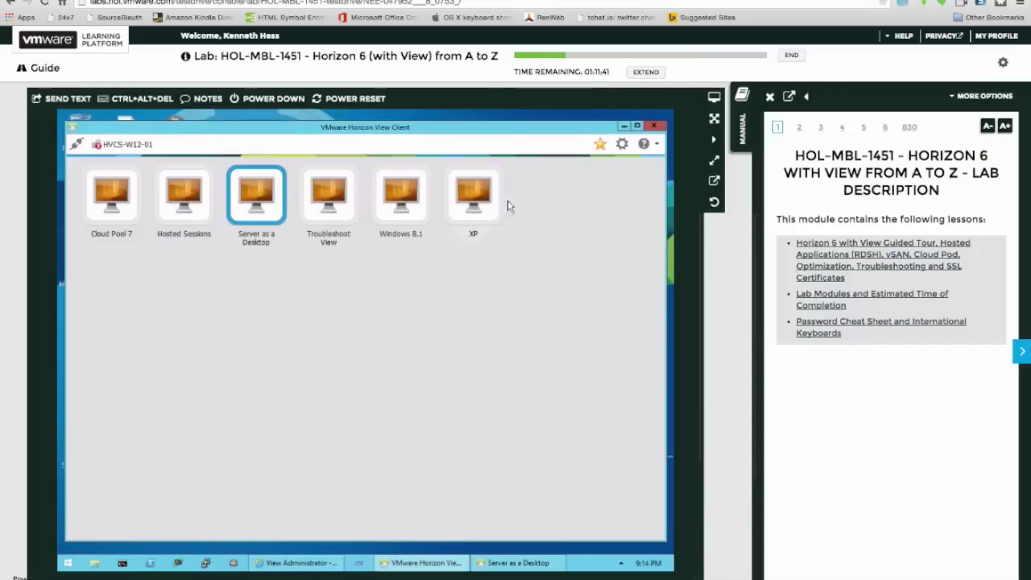
{"action": "left_click", "coordinate": [406, 210]}
{"action": "double_click", "coordinate": [406, 210]}
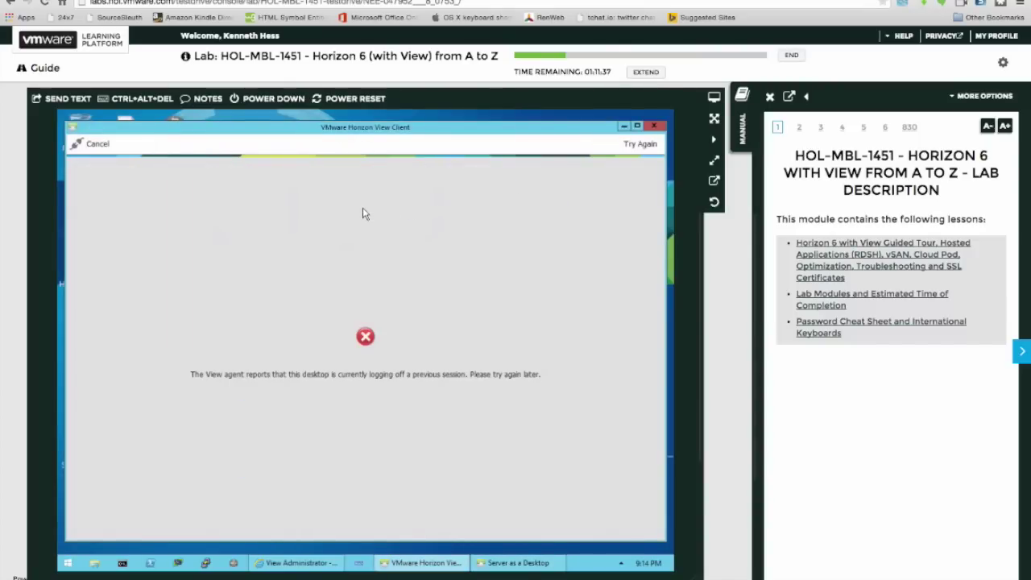
{"action": "left_click", "coordinate": [96, 144]}
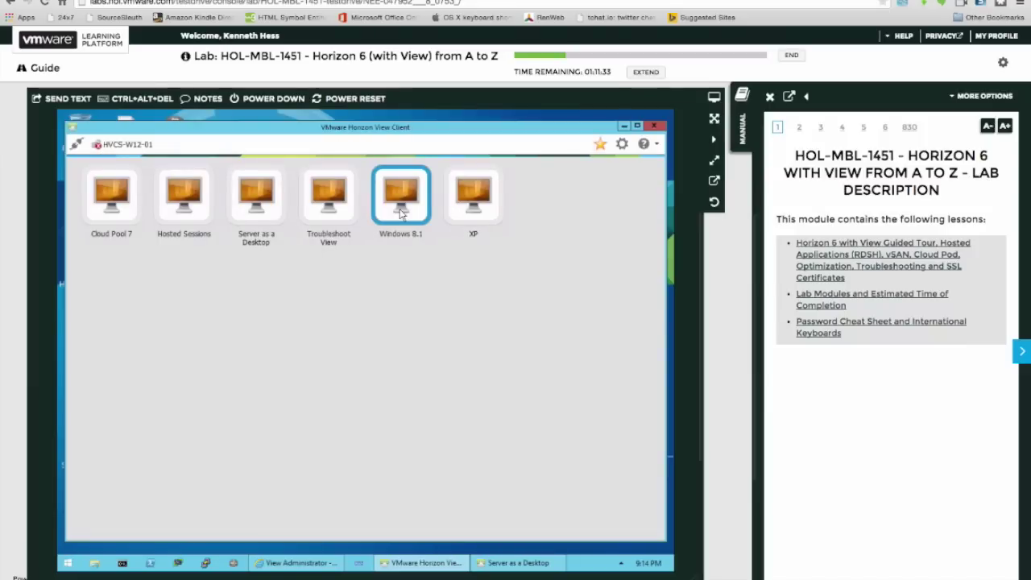
{"action": "double_click", "coordinate": [401, 211]}
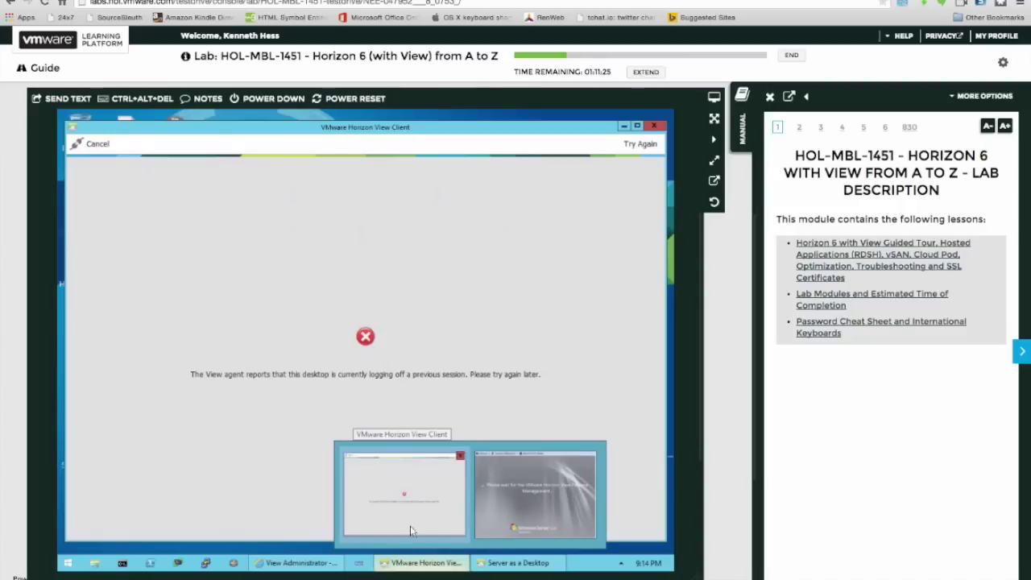
Bring the Server as a Desktop window back to the front.
{"action": "left_click", "coordinate": [411, 509]}
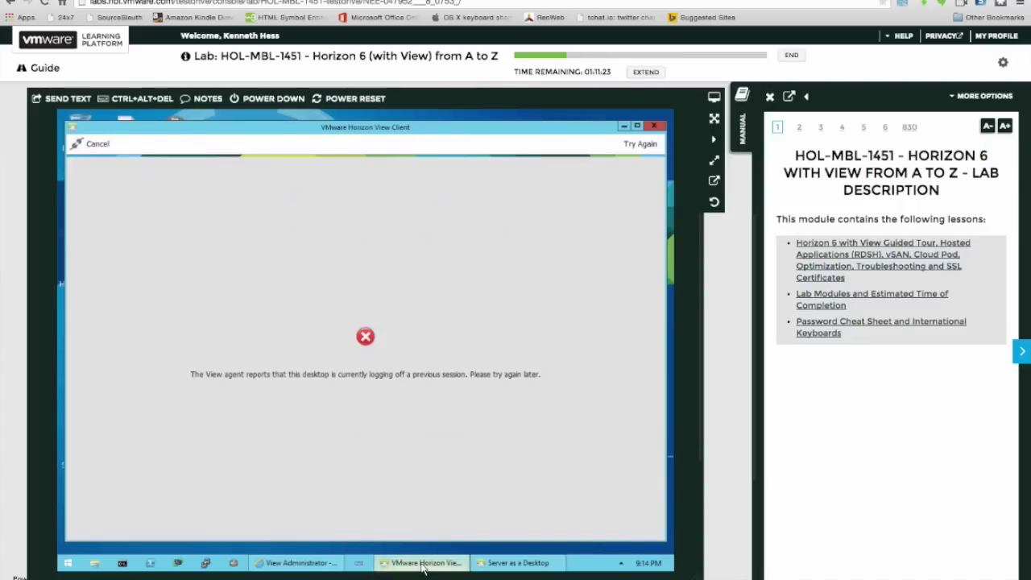
{"action": "mouse_move", "coordinate": [422, 563]}
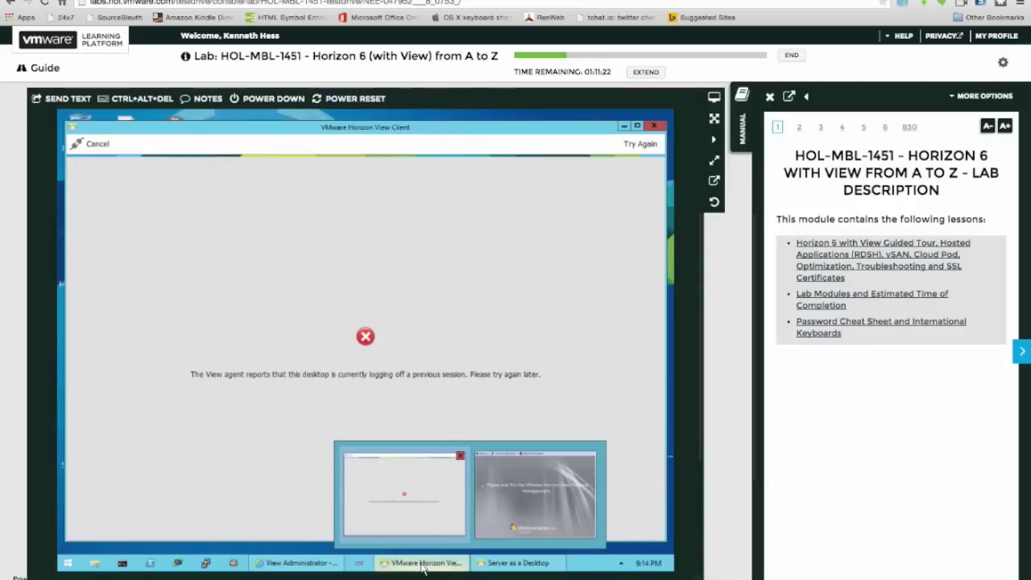
{"action": "left_click", "coordinate": [500, 504]}
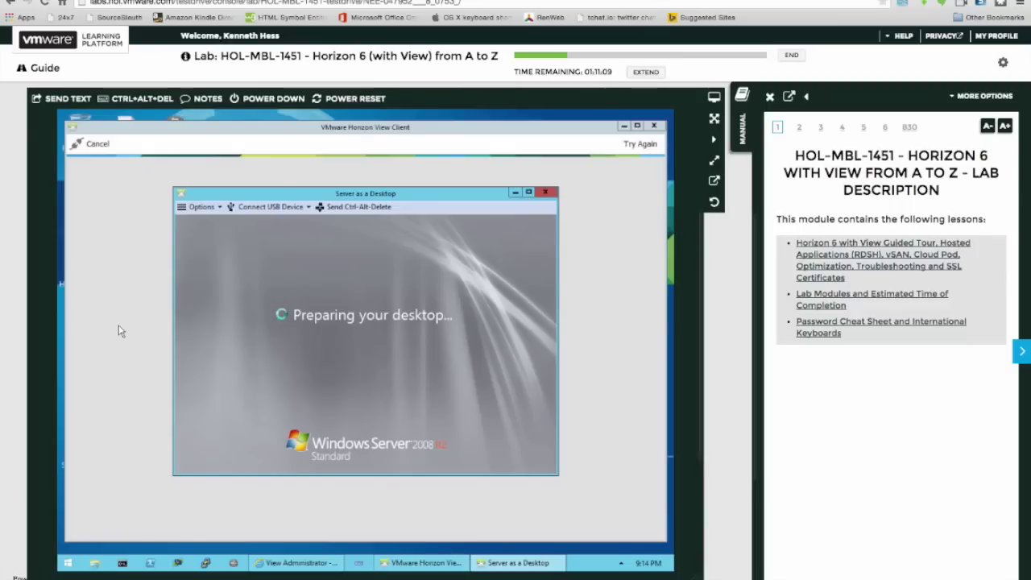
Close Server Manager on the Server as a Desktop session.
{"action": "left_click", "coordinate": [623, 127]}
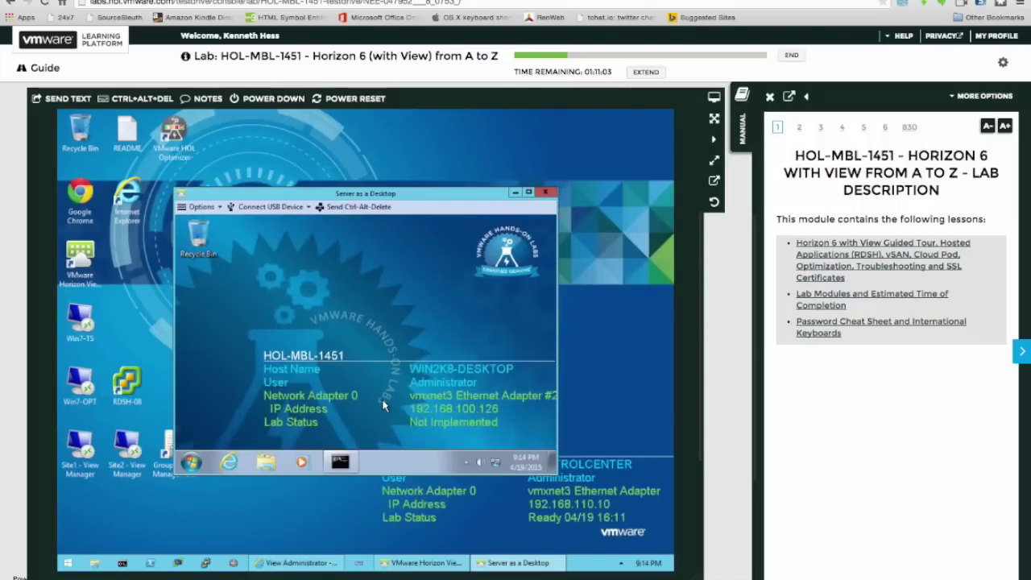
{"action": "left_click", "coordinate": [193, 463]}
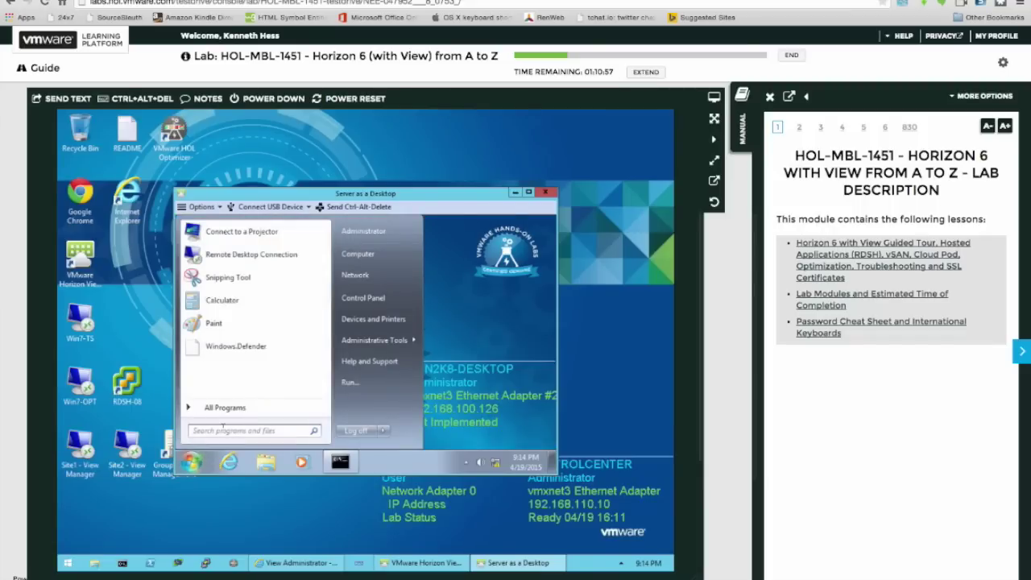
{"action": "left_click", "coordinate": [475, 372]}
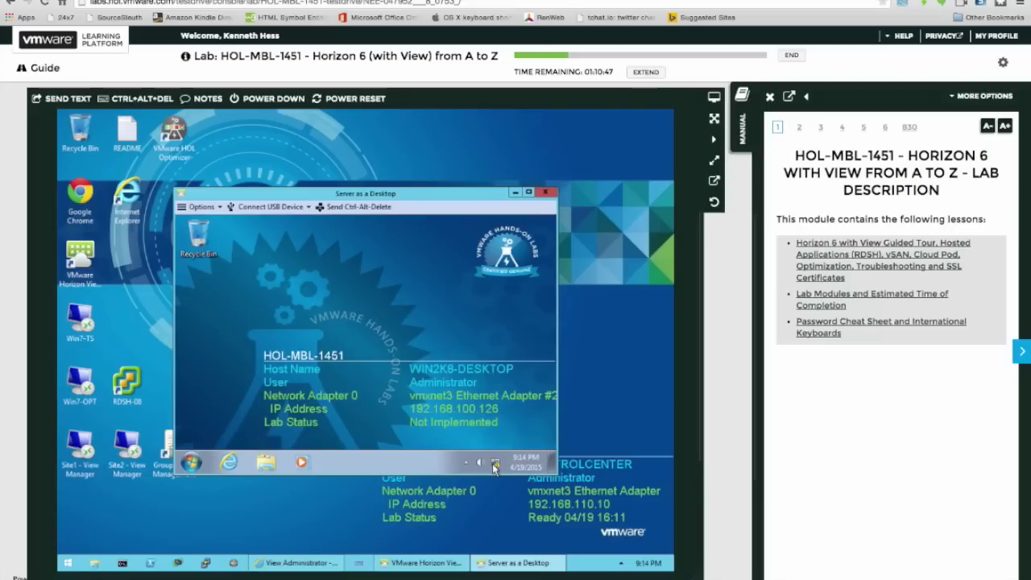
{"action": "mouse_move", "coordinate": [495, 468]}
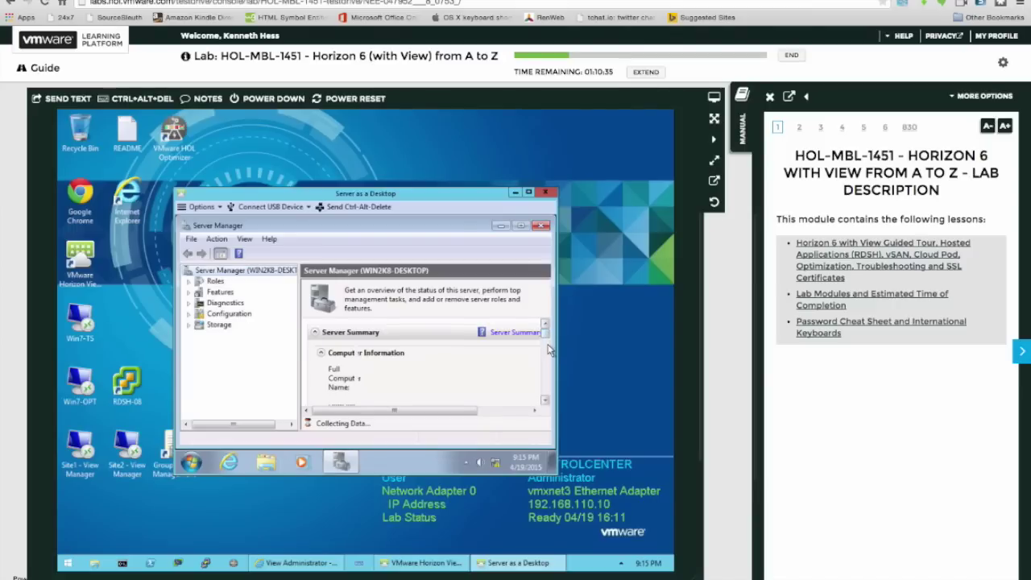
{"action": "scroll", "coordinate": [547, 348], "scroll_direction": "down", "scroll_amount": 3}
{"action": "left_click_drag", "start_coordinate": [546, 346], "coordinate": [539, 234]}
{"action": "left_click", "coordinate": [540, 228]}
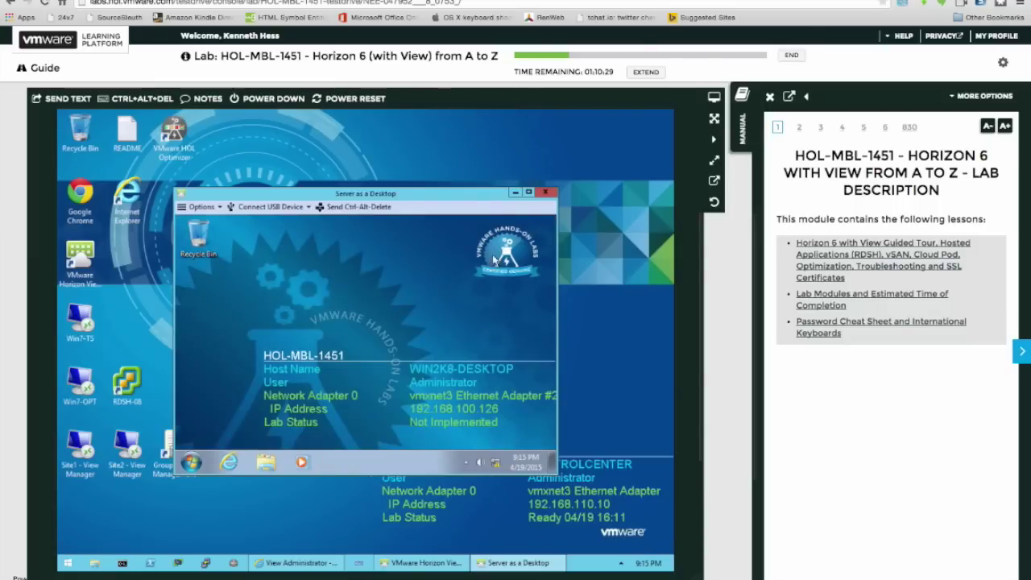
Log off the Server as a Desktop session and return to Horizon View Client.
{"action": "left_click", "coordinate": [191, 462]}
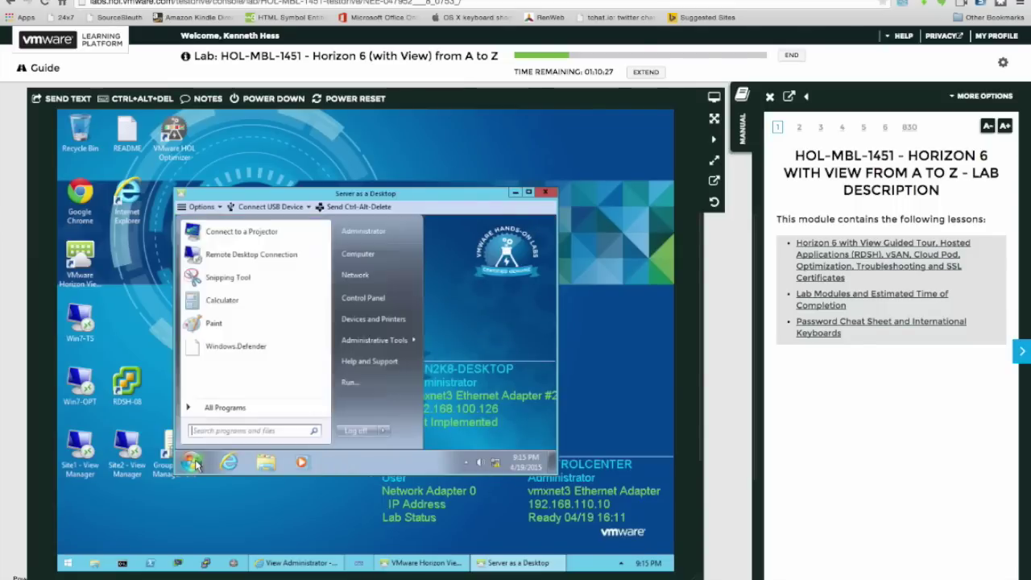
{"action": "left_click", "coordinate": [358, 431]}
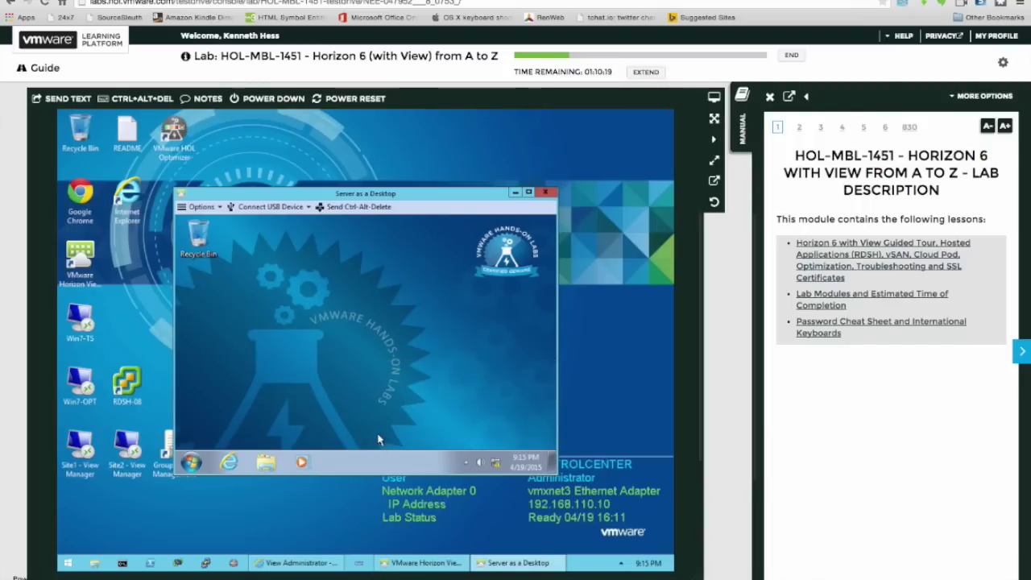
{"action": "left_click", "coordinate": [408, 563]}
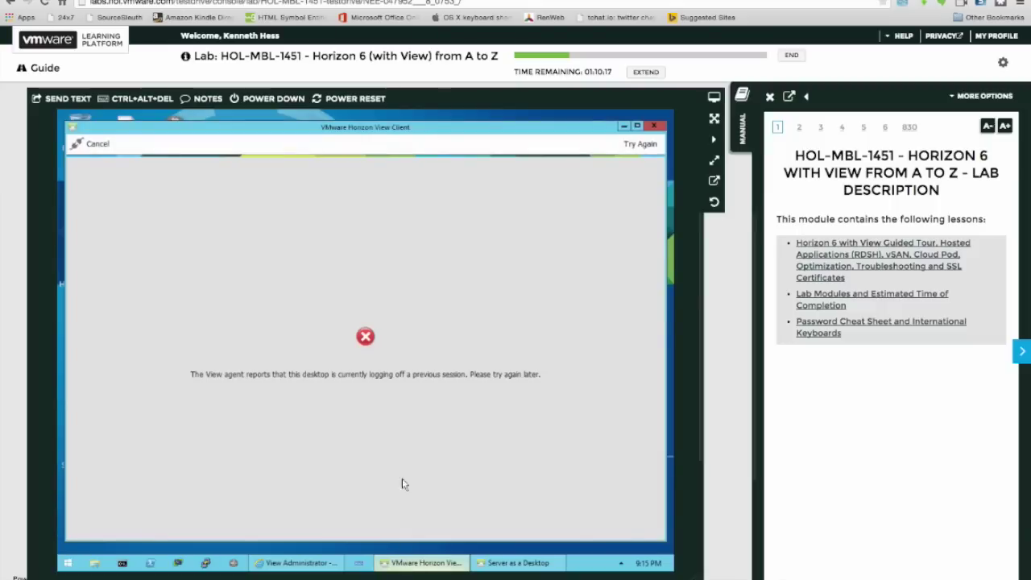
Retry Windows 8.1 and minimize it, then retry XP three times before cancelling.
{"action": "left_click", "coordinate": [649, 145]}
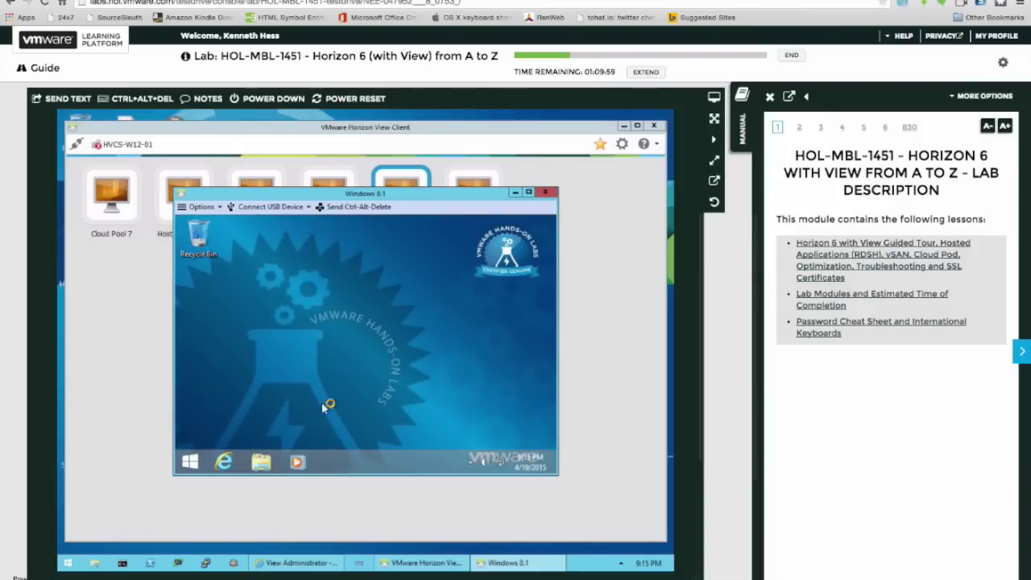
{"action": "left_click", "coordinate": [516, 192]}
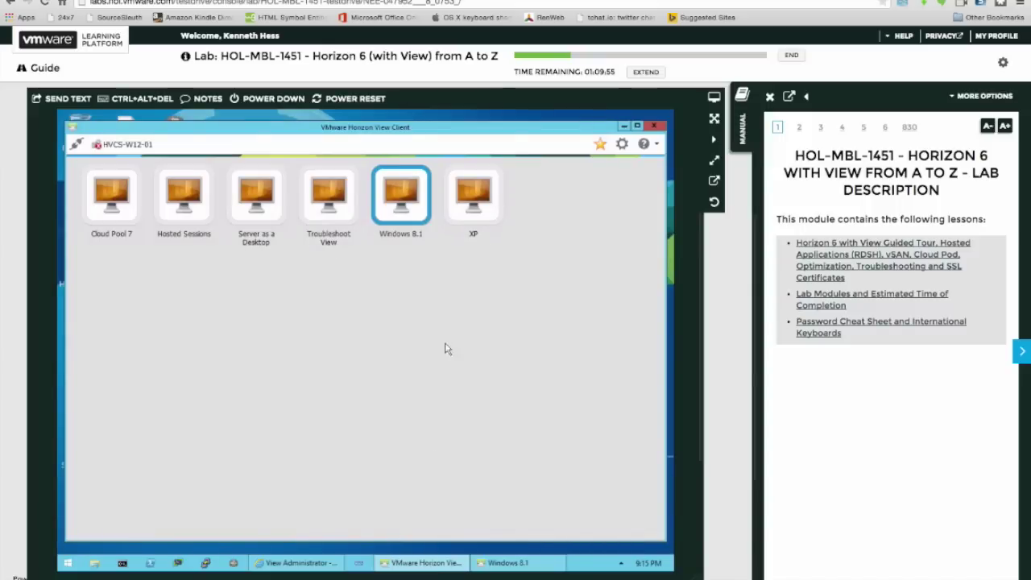
{"action": "double_click", "coordinate": [473, 216]}
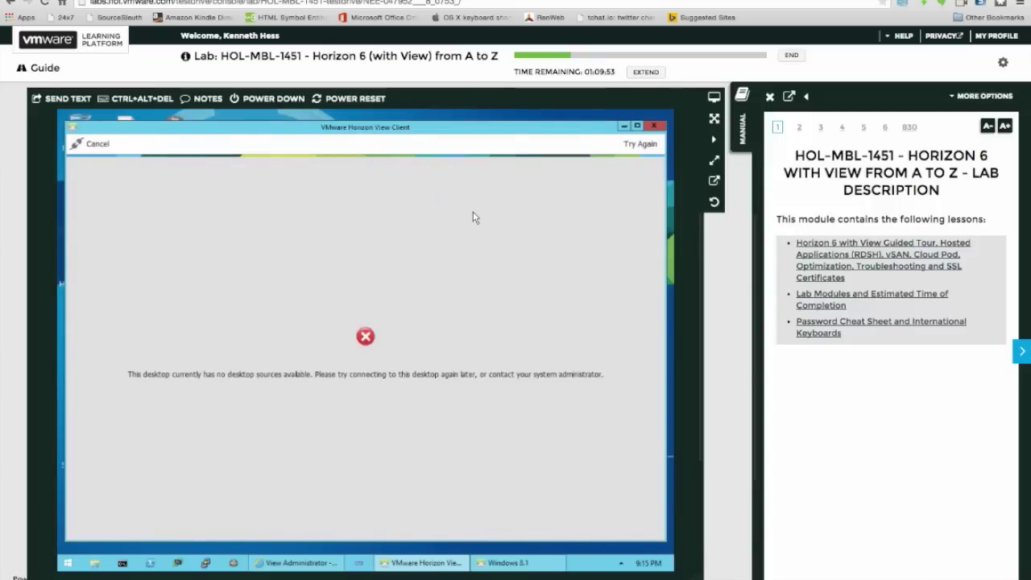
{"action": "left_click", "coordinate": [636, 147]}
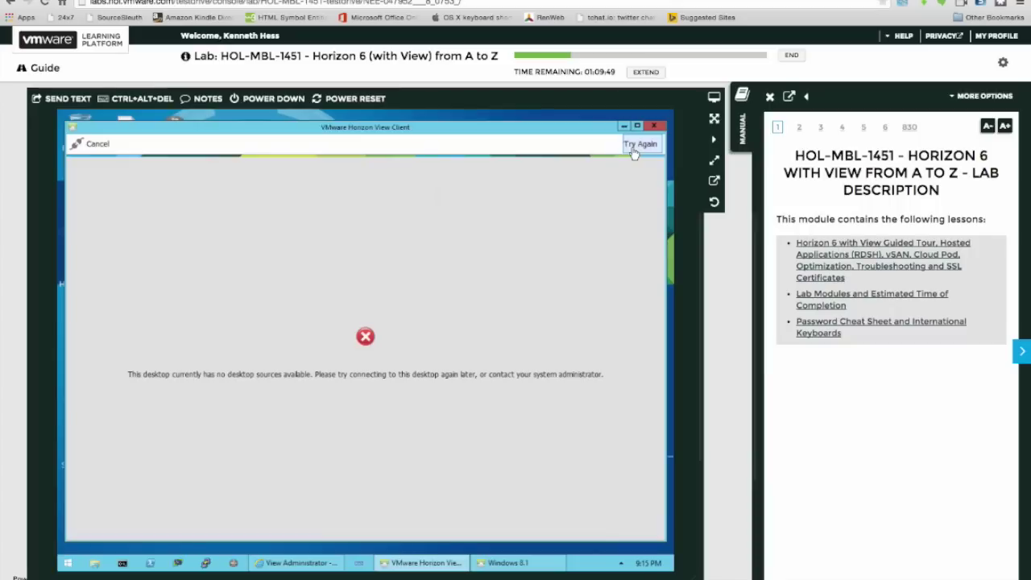
{"action": "left_click", "coordinate": [636, 147]}
{"action": "left_click", "coordinate": [633, 149]}
{"action": "left_click", "coordinate": [102, 149]}
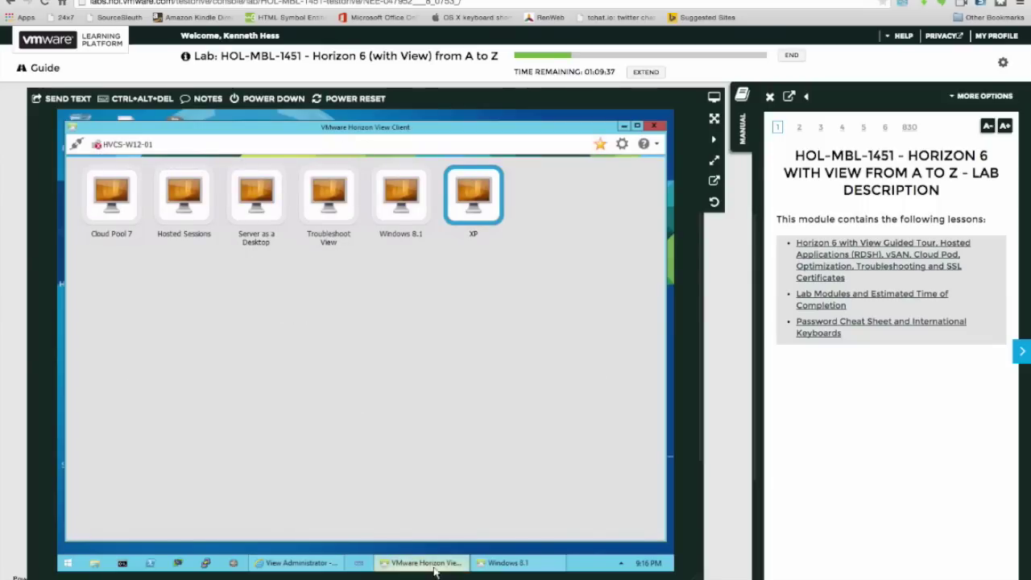
Browse Network, This PC and Local Disk (C:) in the Windows 8.1 File Explorer.
{"action": "left_click", "coordinate": [491, 563]}
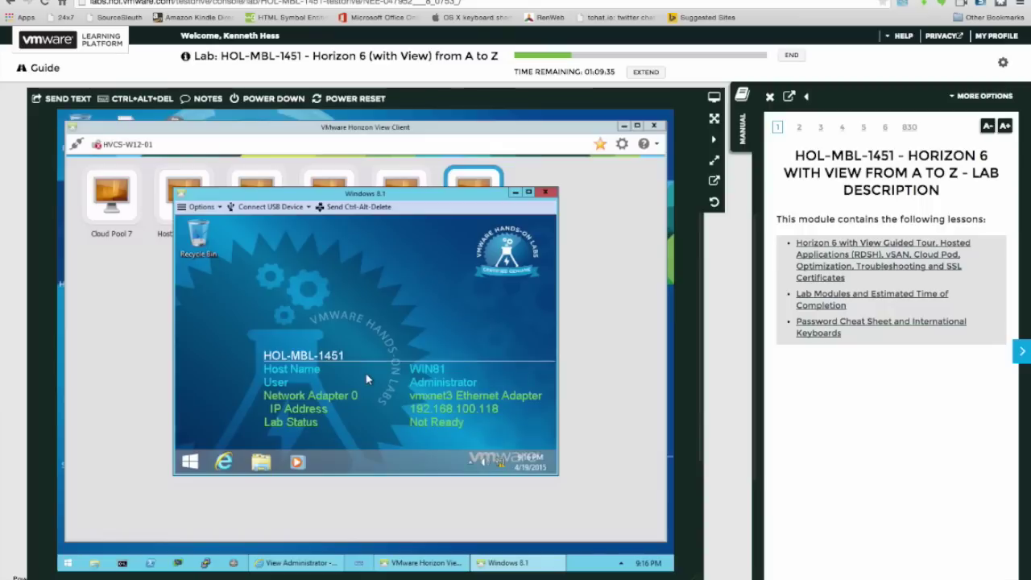
{"action": "left_click", "coordinate": [262, 462]}
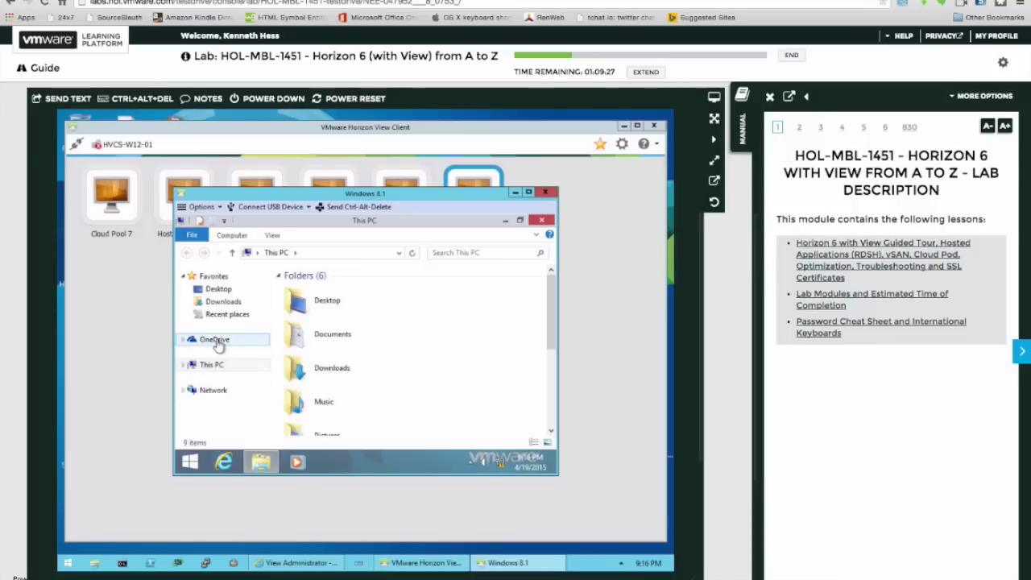
{"action": "left_click", "coordinate": [213, 391]}
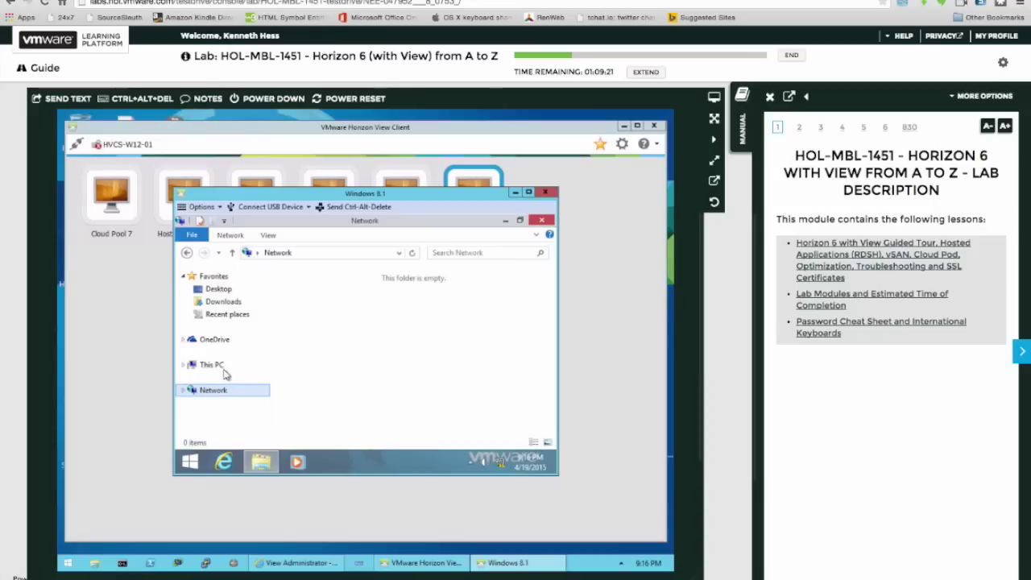
{"action": "left_click", "coordinate": [221, 368]}
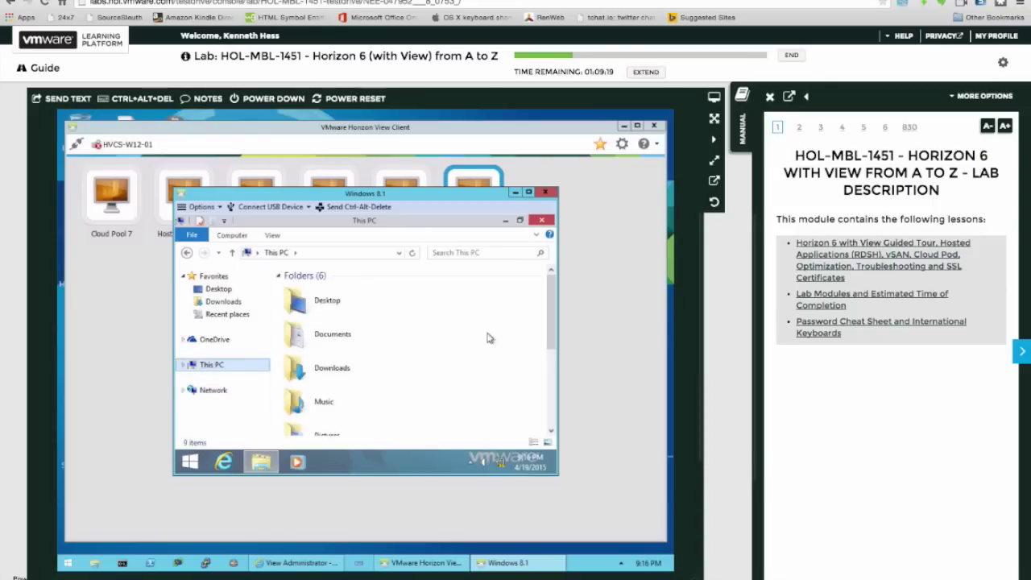
{"action": "scroll", "coordinate": [538, 407], "scroll_direction": "down", "scroll_amount": 3}
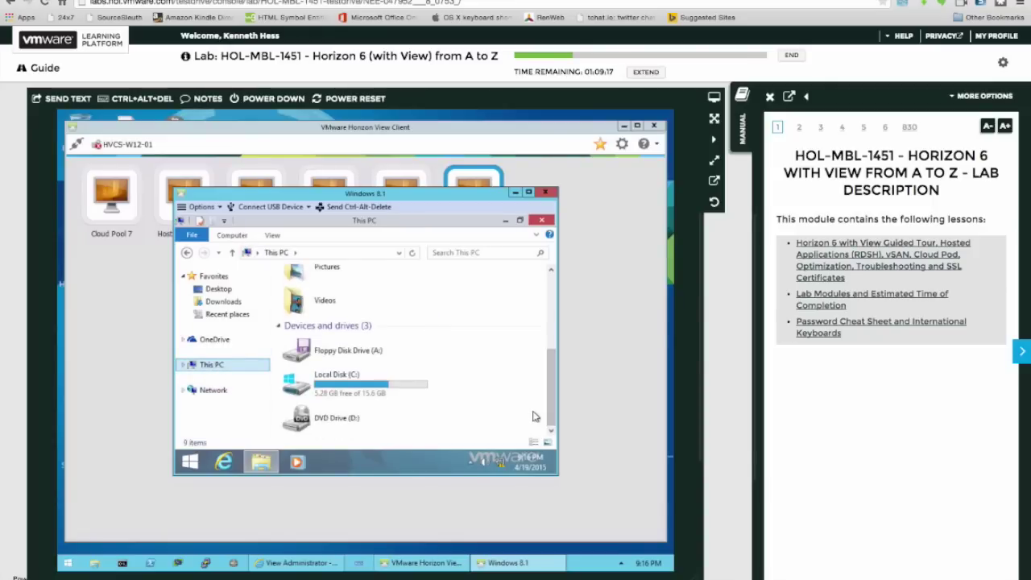
{"action": "double_click", "coordinate": [345, 390]}
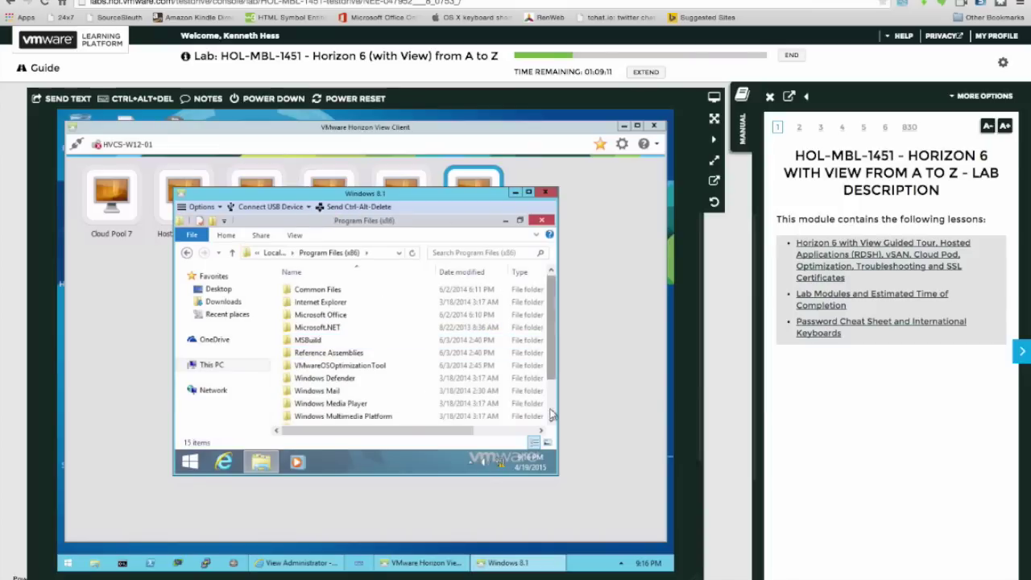
{"action": "left_click", "coordinate": [550, 414]}
{"action": "left_click", "coordinate": [550, 275]}
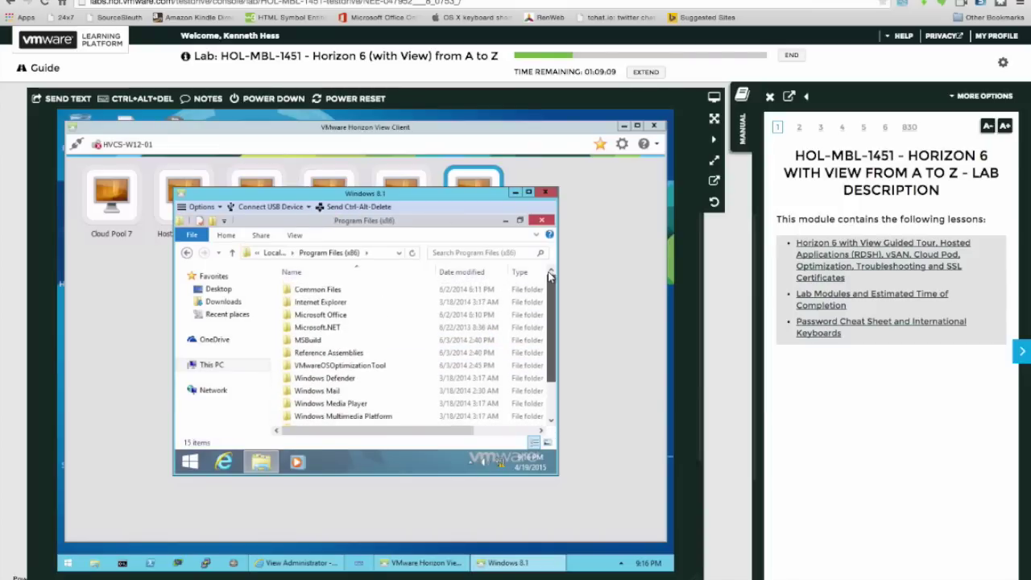
Open the Search charm, then disconnect from the Windows 8.1 desktop.
{"action": "left_click", "coordinate": [539, 228]}
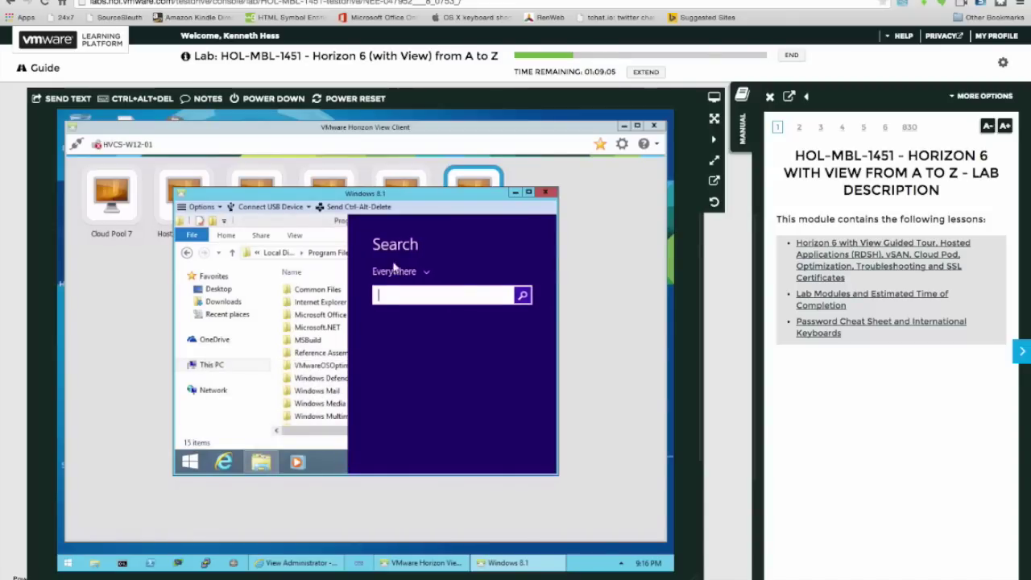
{"action": "left_click", "coordinate": [546, 197]}
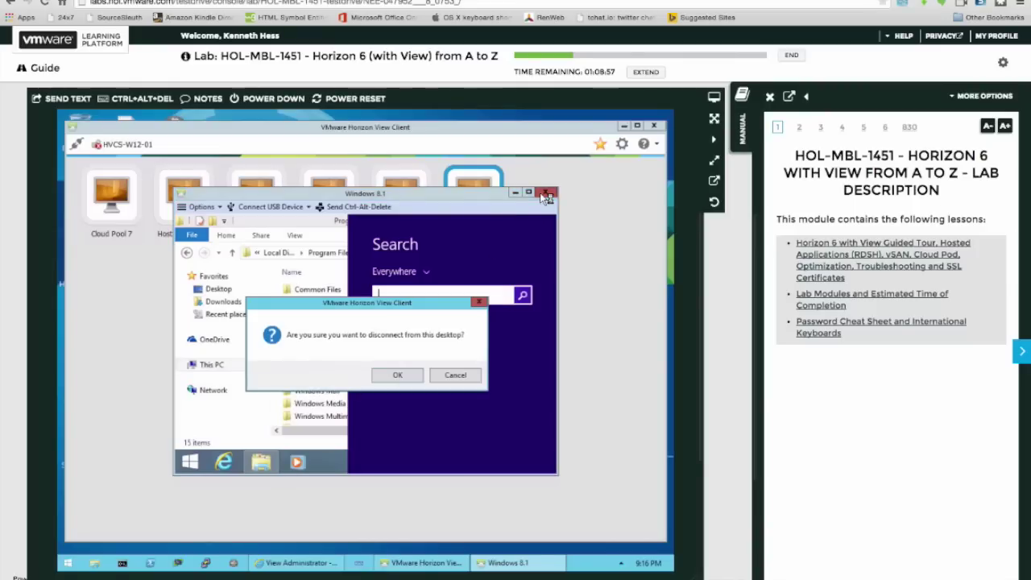
{"action": "left_click", "coordinate": [411, 378]}
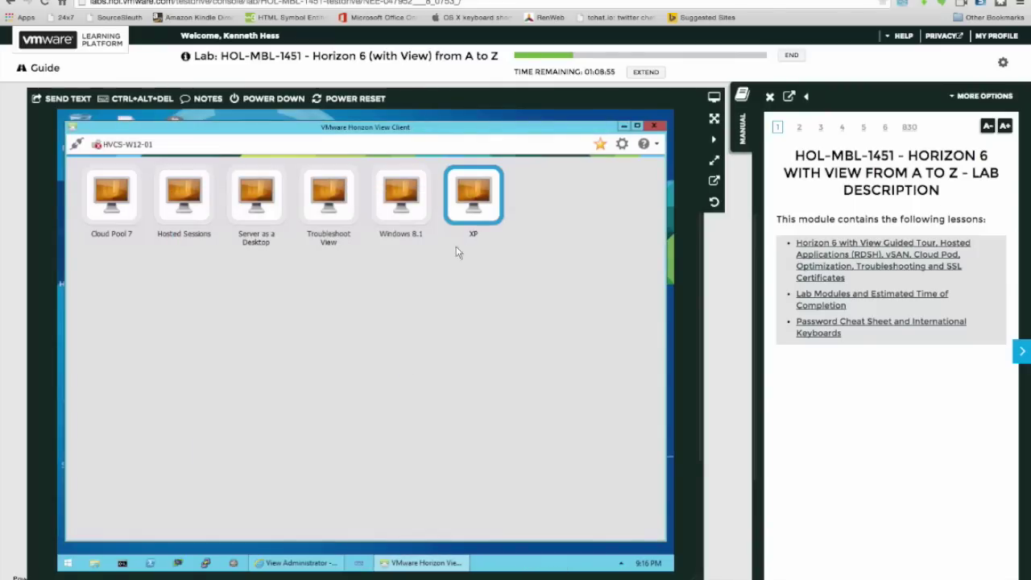
Try the XP pool again, close Horizon View Client, and select its desktop shortcut.
{"action": "double_click", "coordinate": [478, 199]}
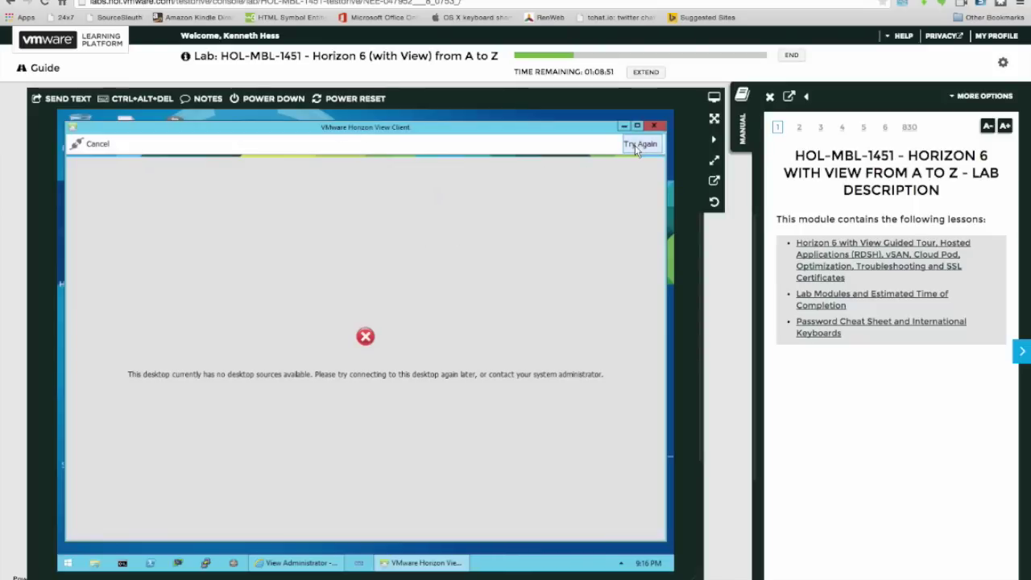
{"action": "left_click", "coordinate": [654, 129]}
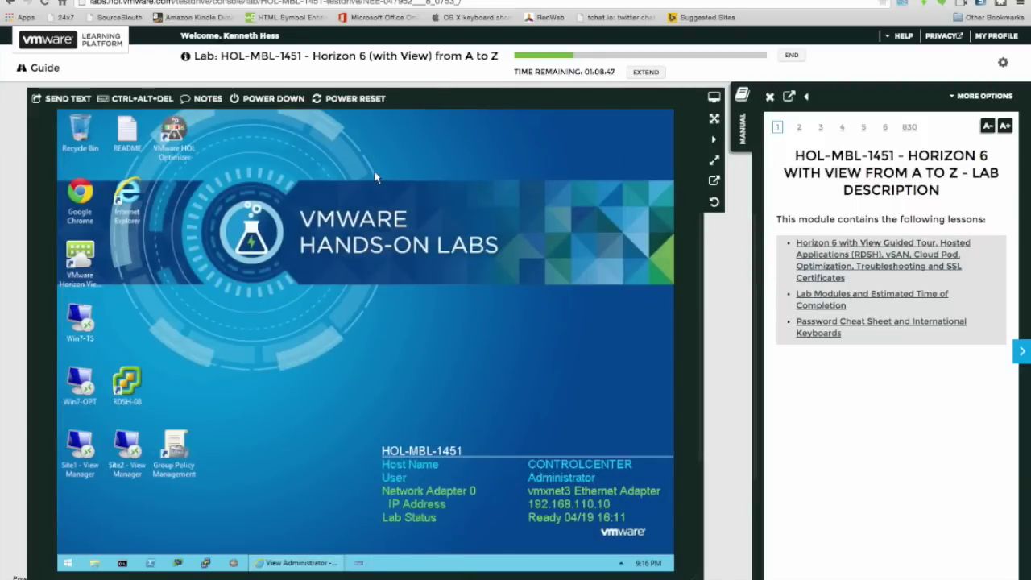
{"action": "left_click", "coordinate": [87, 273]}
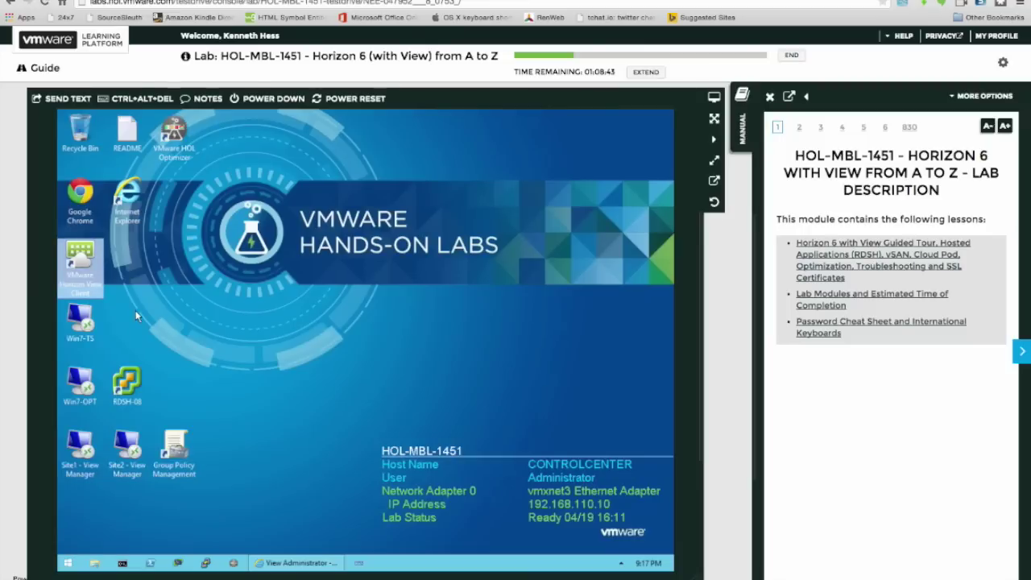